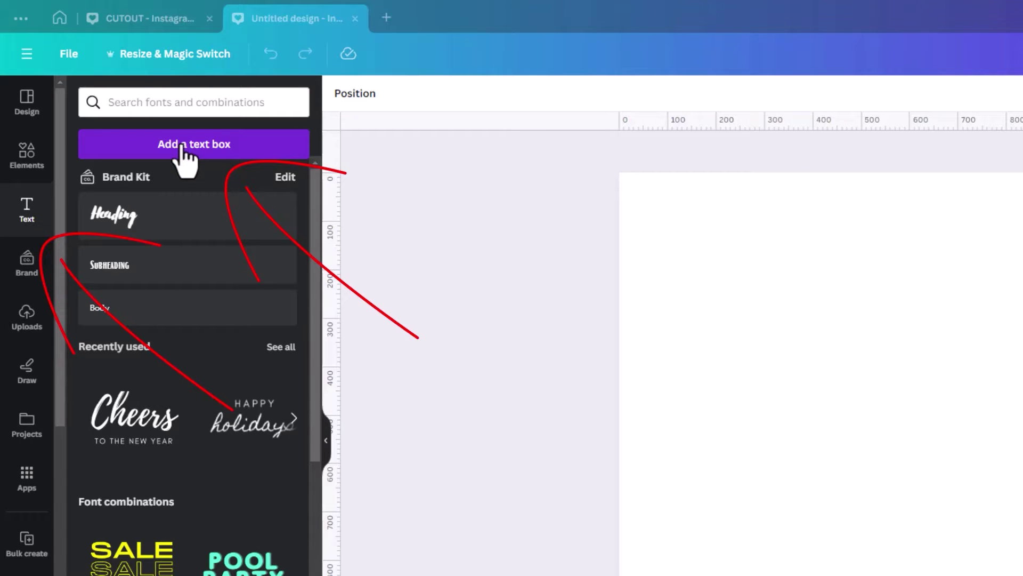
- Add a text box reading CUTOUT in Anonymous Pro and enlarge it to size 208
key("t")
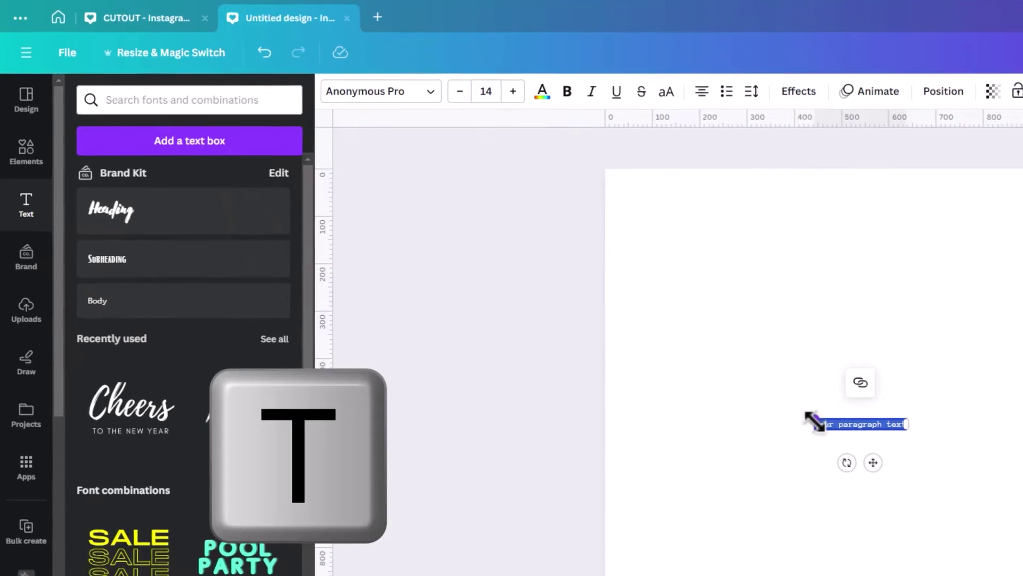
left_click_drag(814, 422, 647, 358)
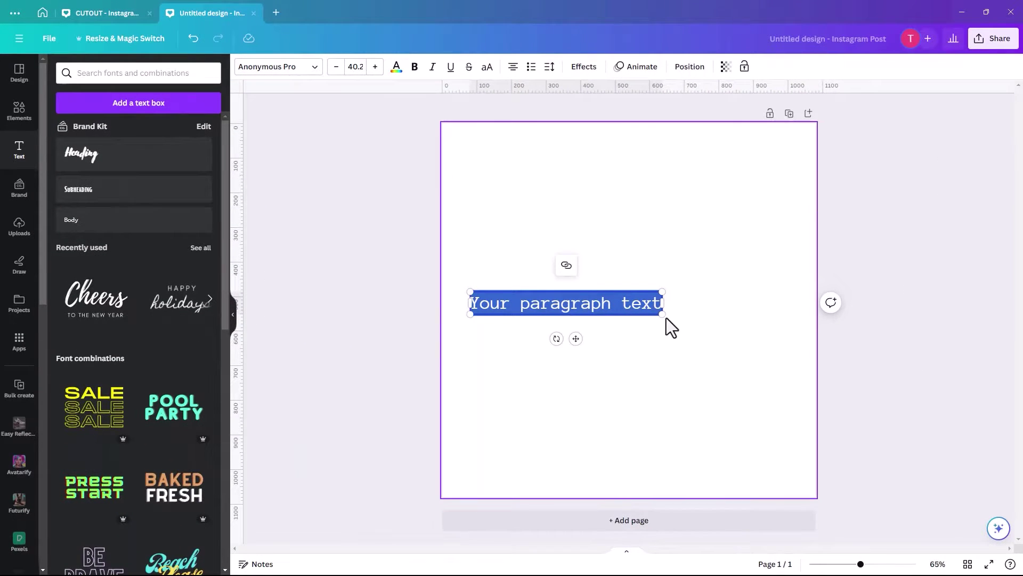
left_click_drag(666, 317, 767, 356)
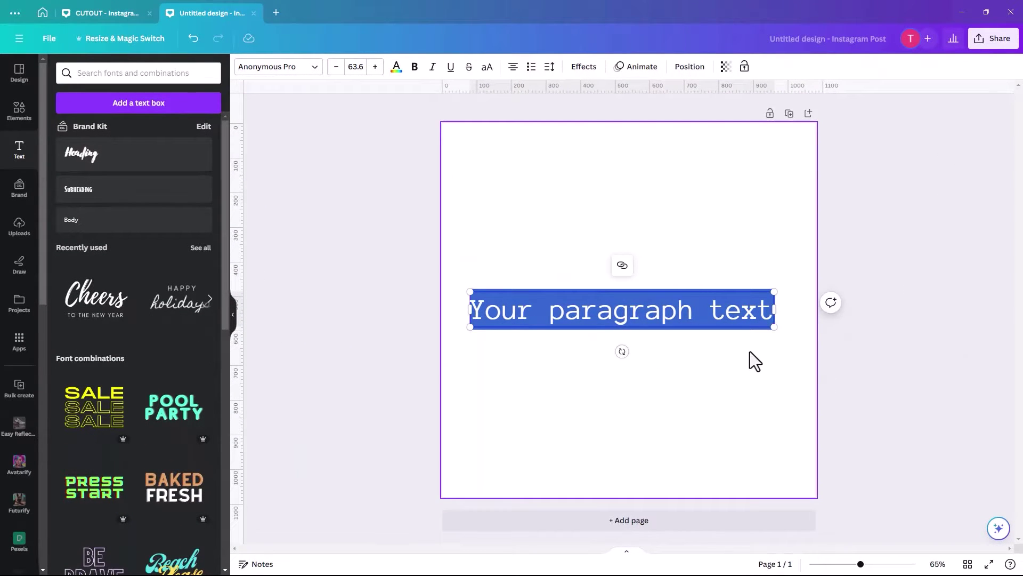
type("CUTO")
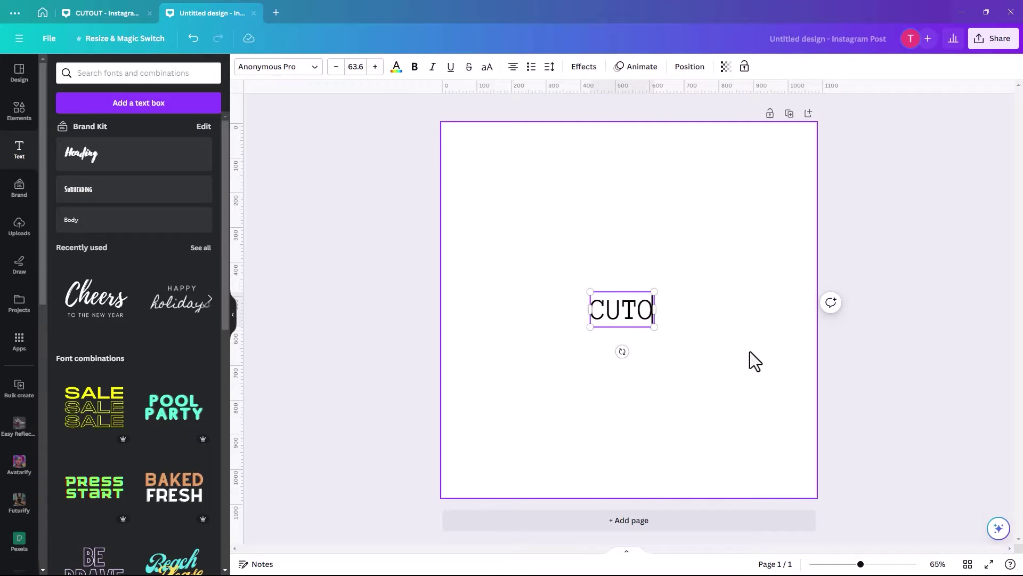
type("UT")
left_click_drag(655, 326, 783, 367)
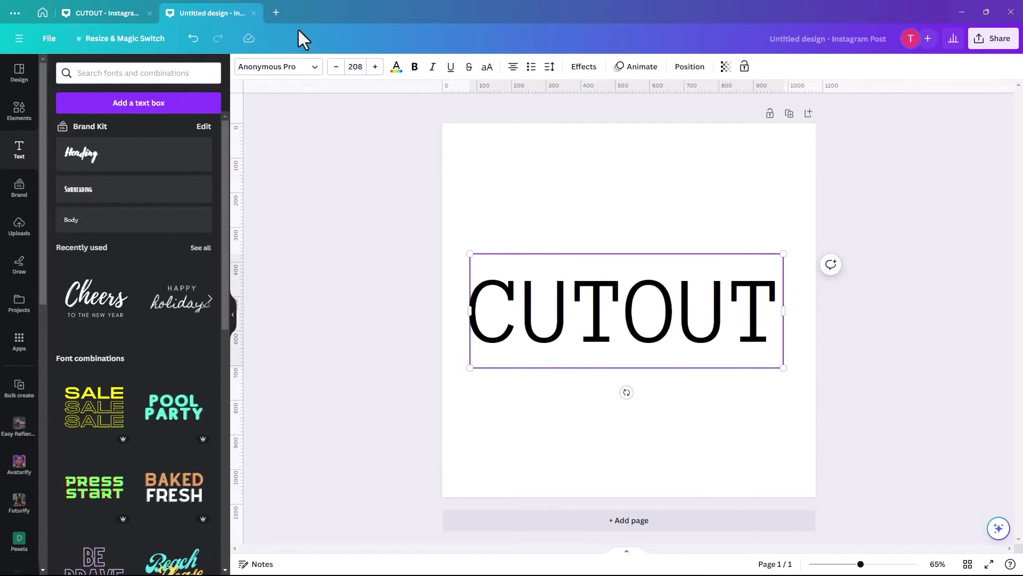
- Switch CUTOUT to League Spartan, shrink it to size 157, and widen the box to one line
left_click(311, 67)
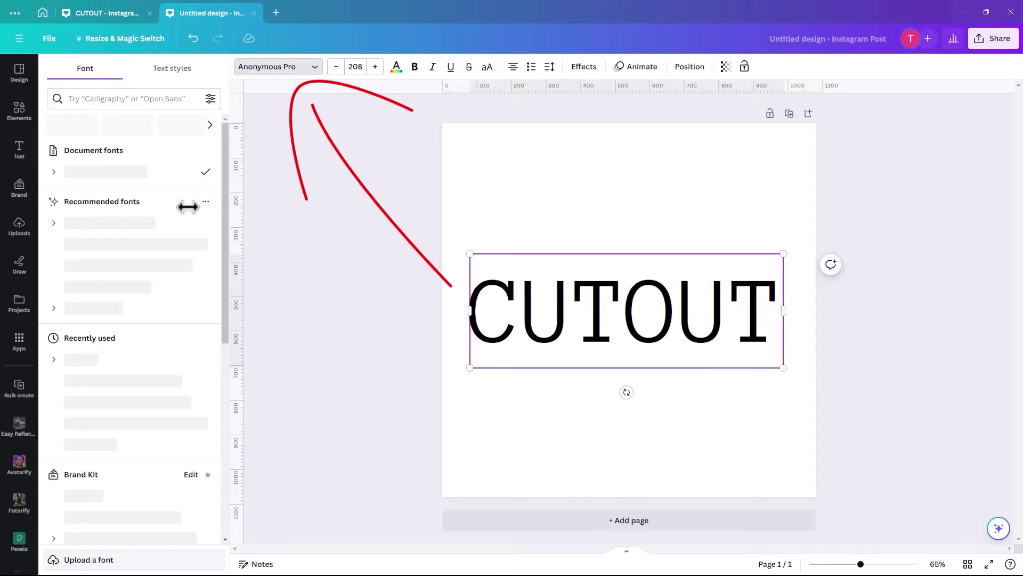
left_click(137, 228)
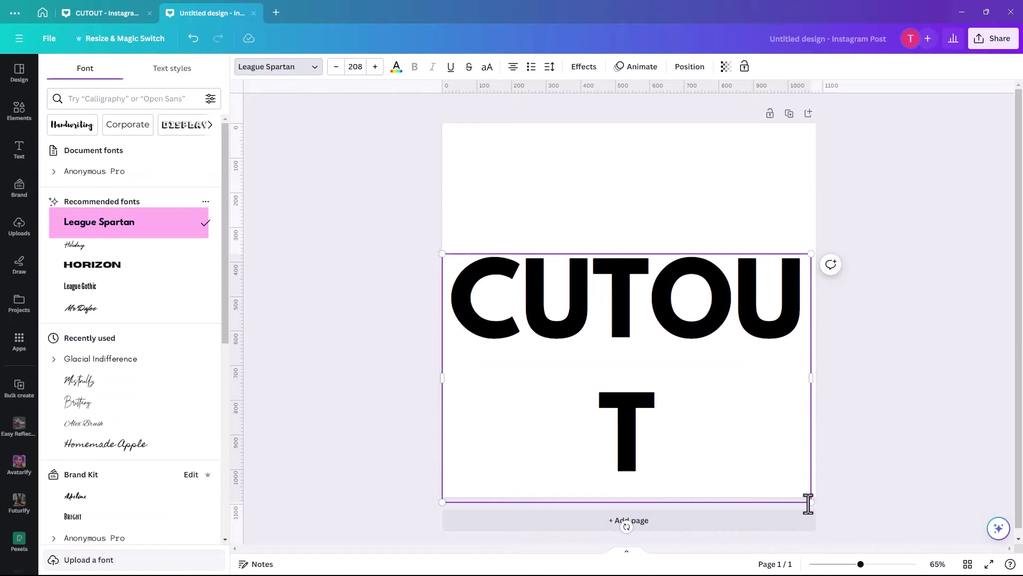
left_click_drag(802, 474, 743, 399)
left_click_drag(721, 348, 816, 347)
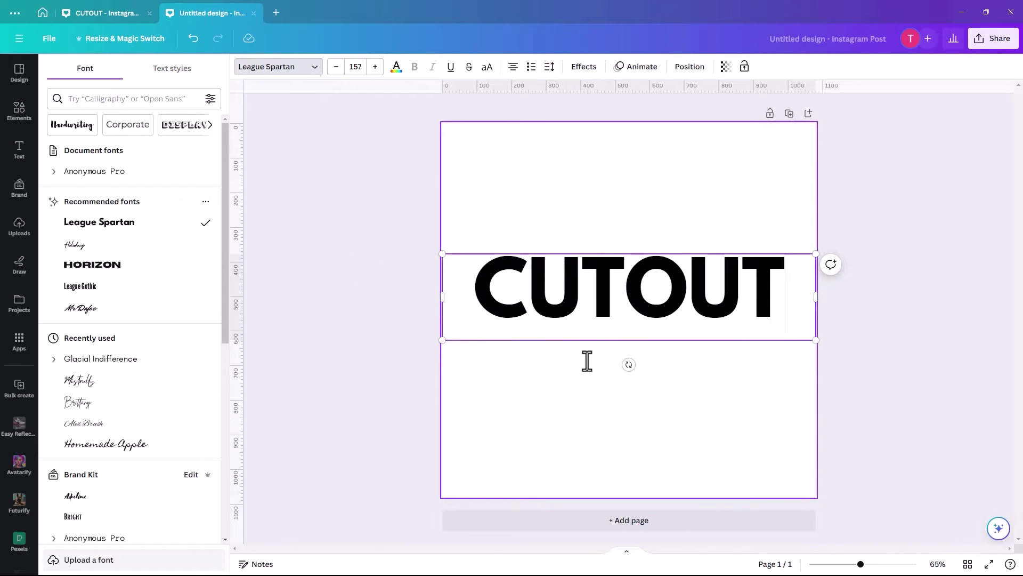
- Recolour the CUTOUT text to a muted pale yellow (#EFDC8E)
left_click(396, 68)
left_click(143, 377)
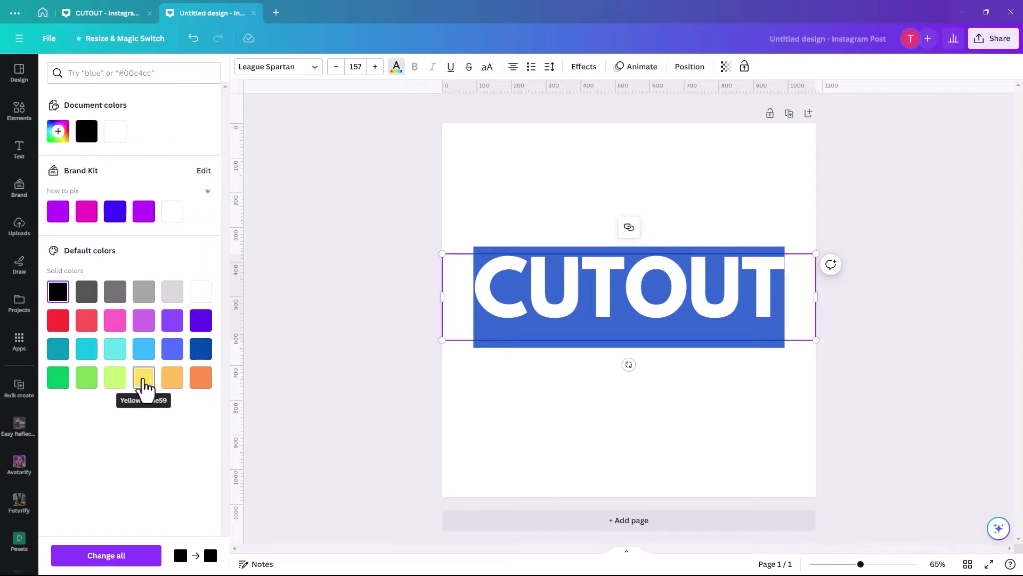
left_click(57, 139)
left_click_drag(153, 161, 146, 158)
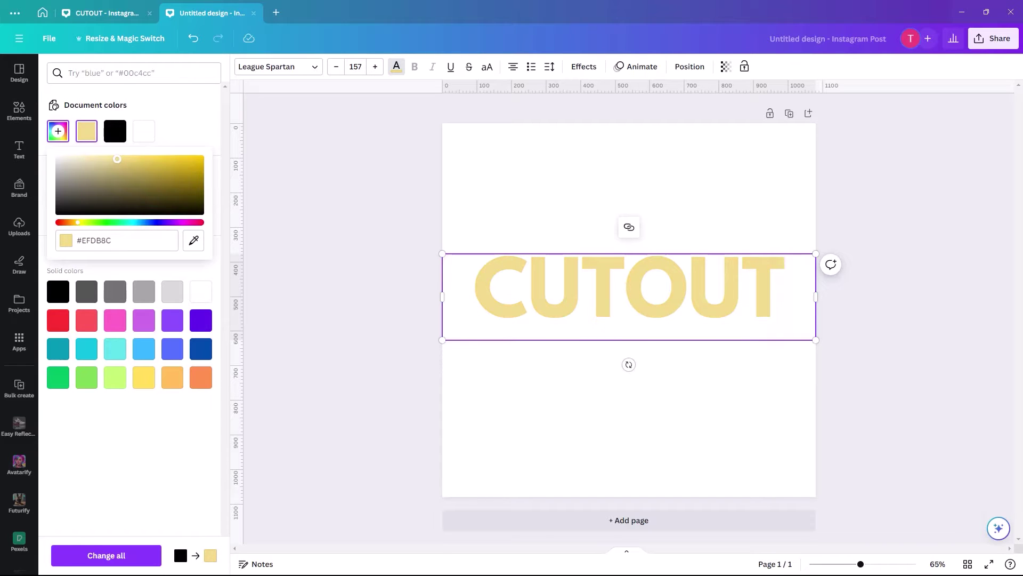
left_click(523, 224)
left_click(596, 312)
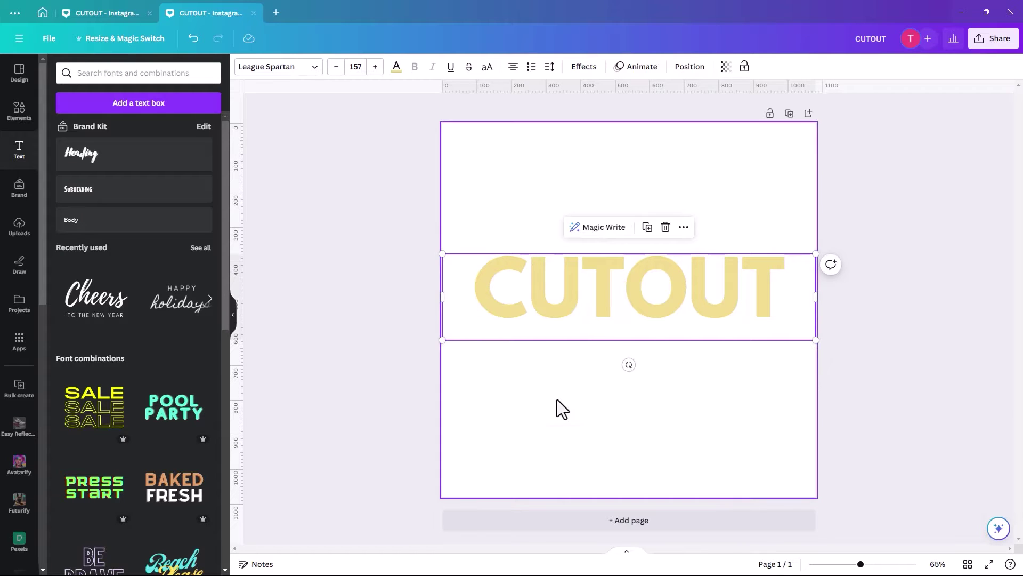
- Centre the CUTOUT text box at full 1080 px page width, at X 0, Y 414.9
left_click_drag(647, 304, 649, 304)
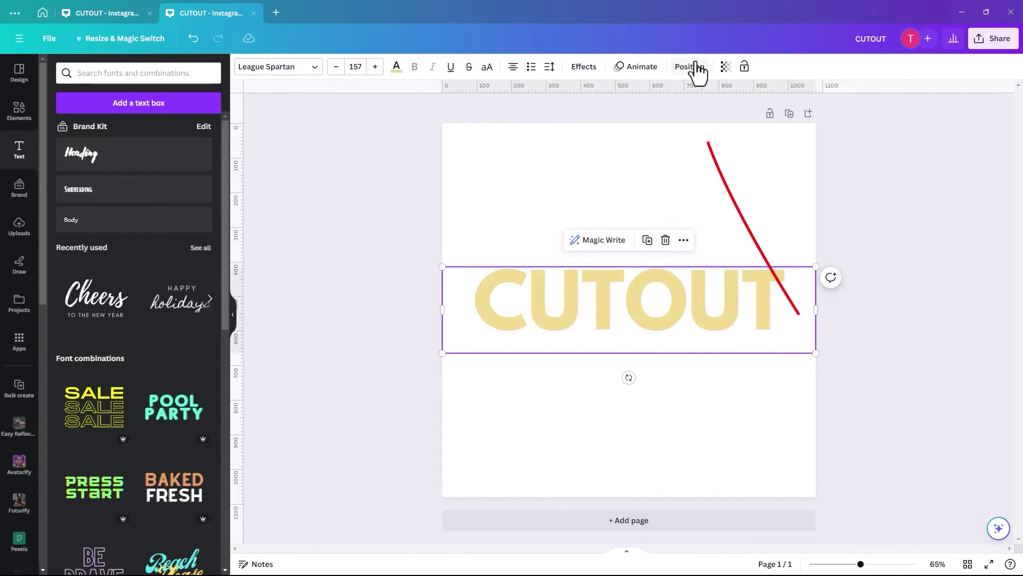
left_click(690, 66)
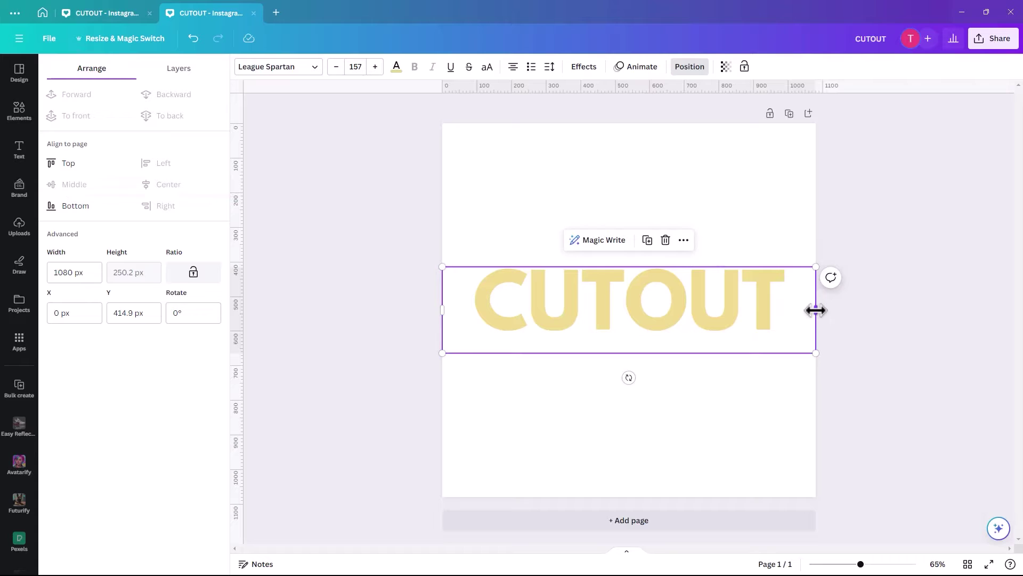
left_click_drag(815, 310, 827, 314)
left_click(568, 388)
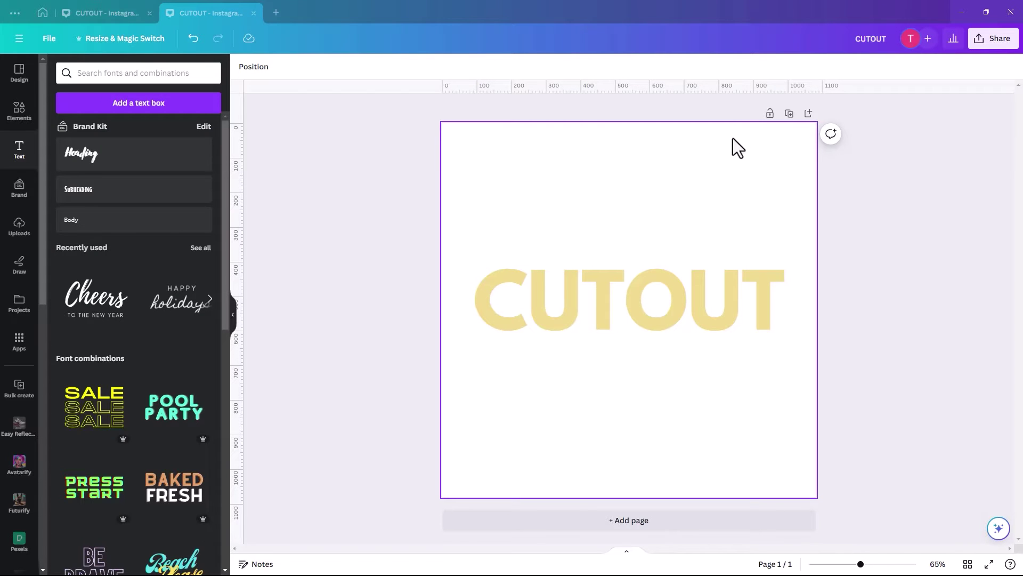
- Duplicate the page and give the new page a light grey background
left_click(789, 114)
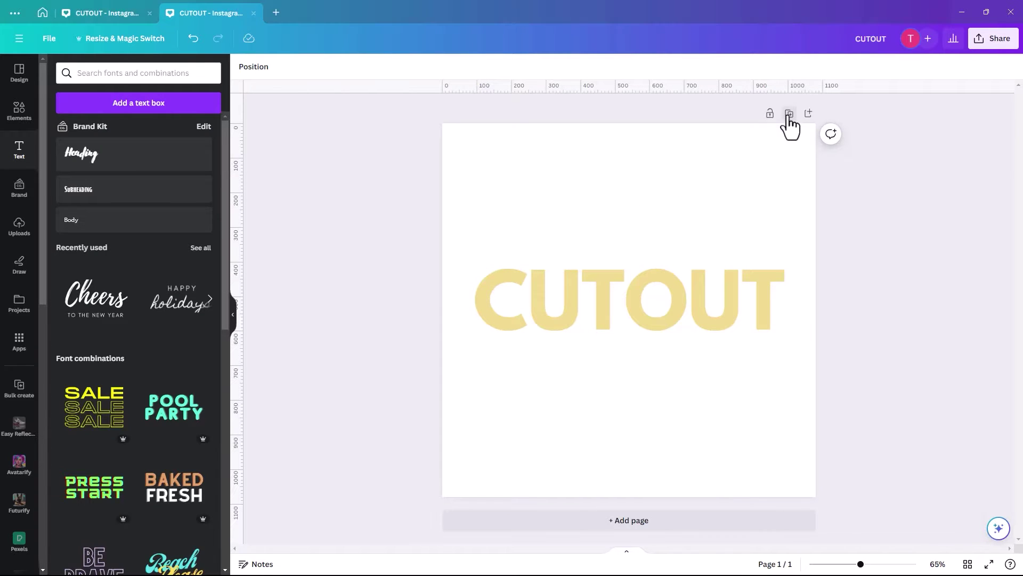
left_click(603, 302)
left_click(511, 152)
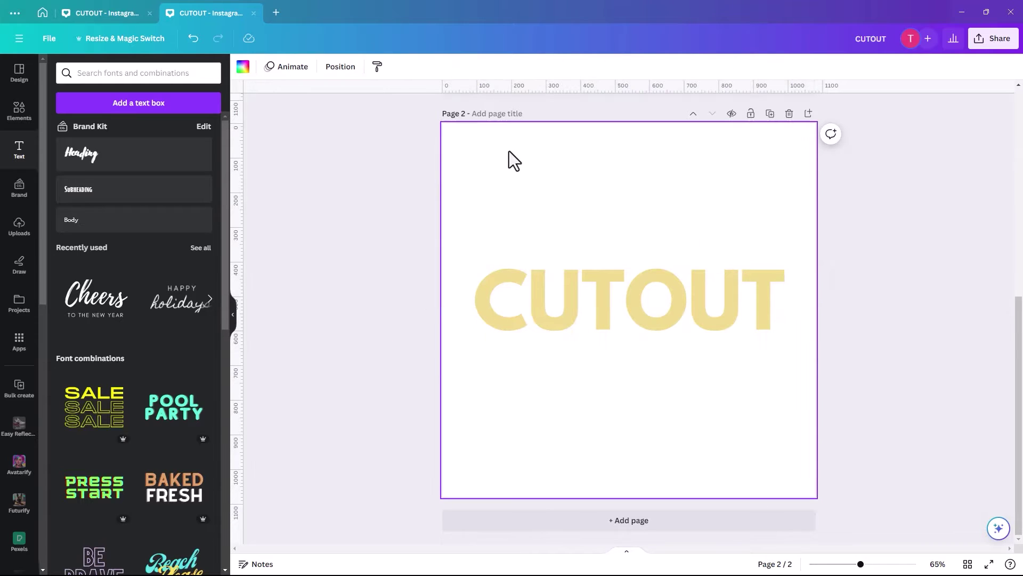
left_click(242, 67)
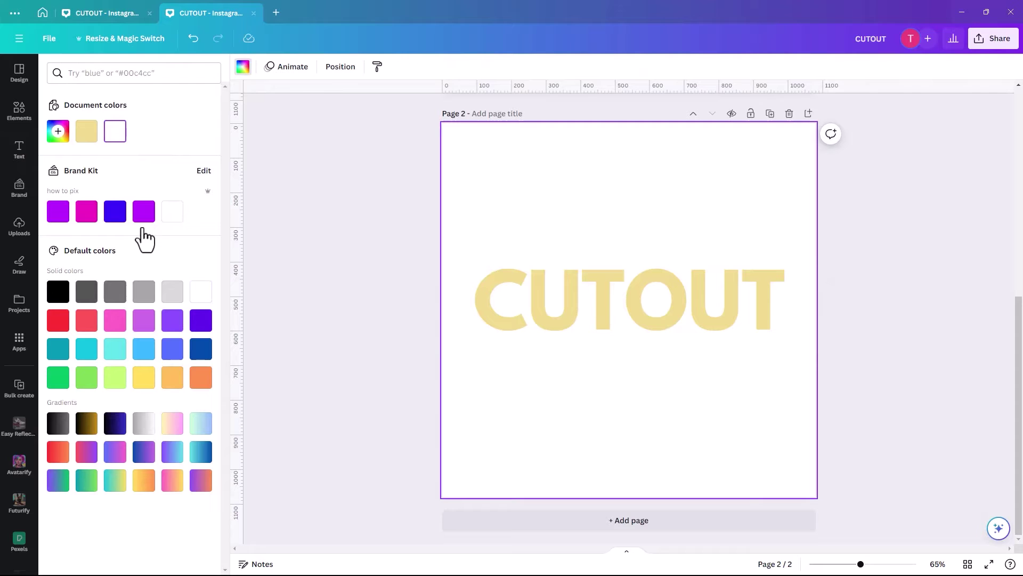
left_click(169, 291)
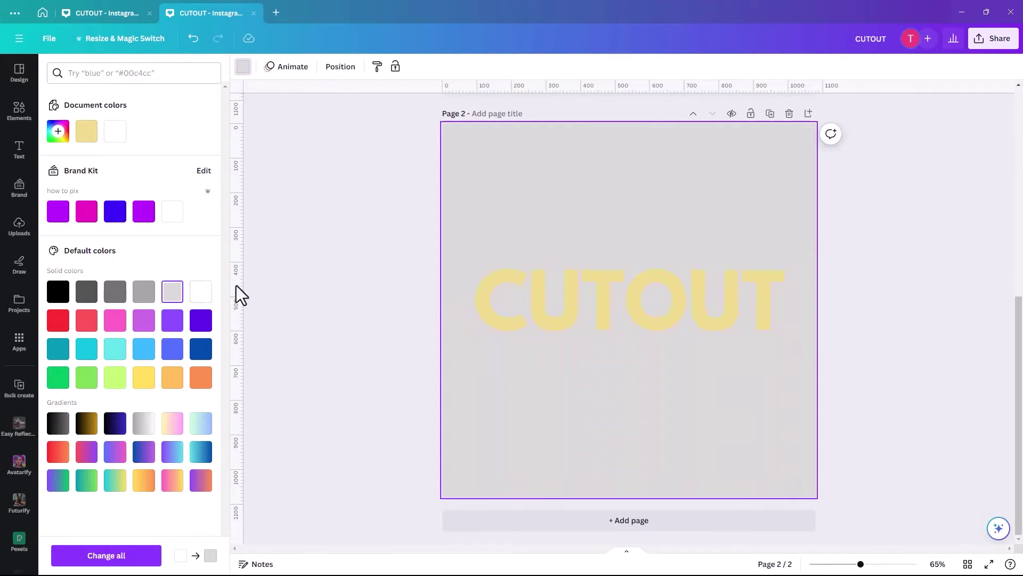
- Recolour the CUTOUT text on page 2 white
left_click(506, 302)
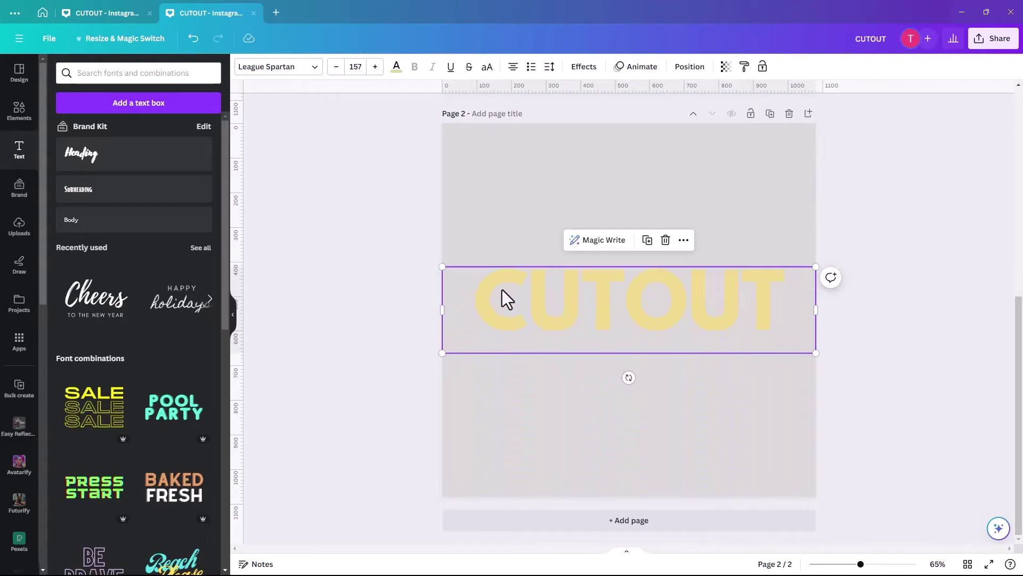
double_click(552, 295)
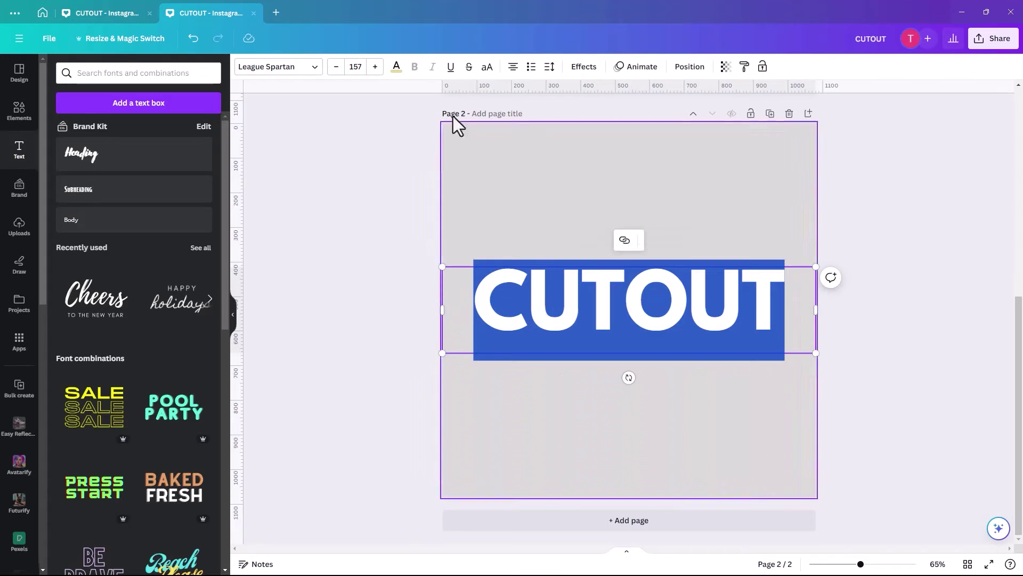
left_click(396, 69)
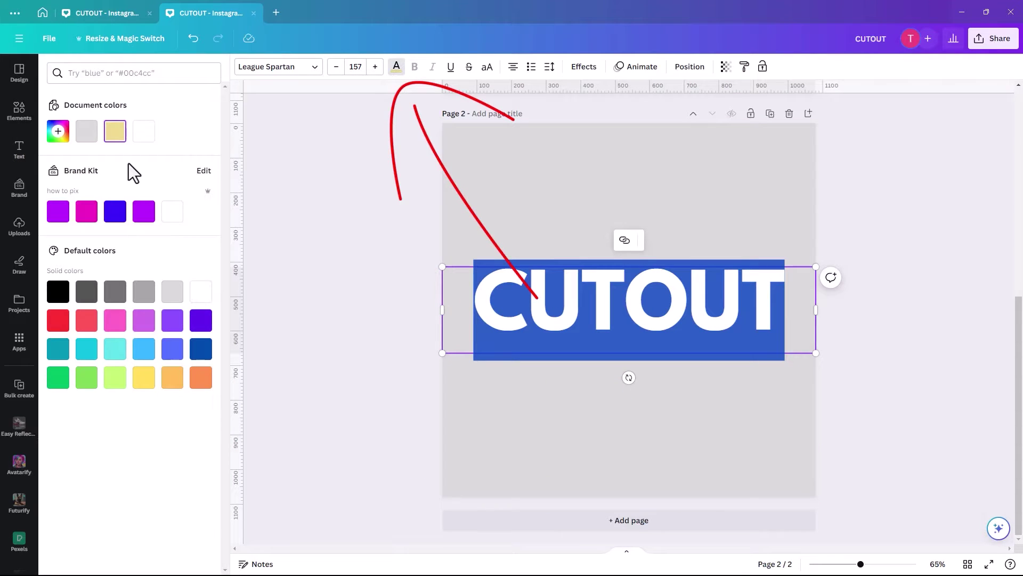
left_click(144, 134)
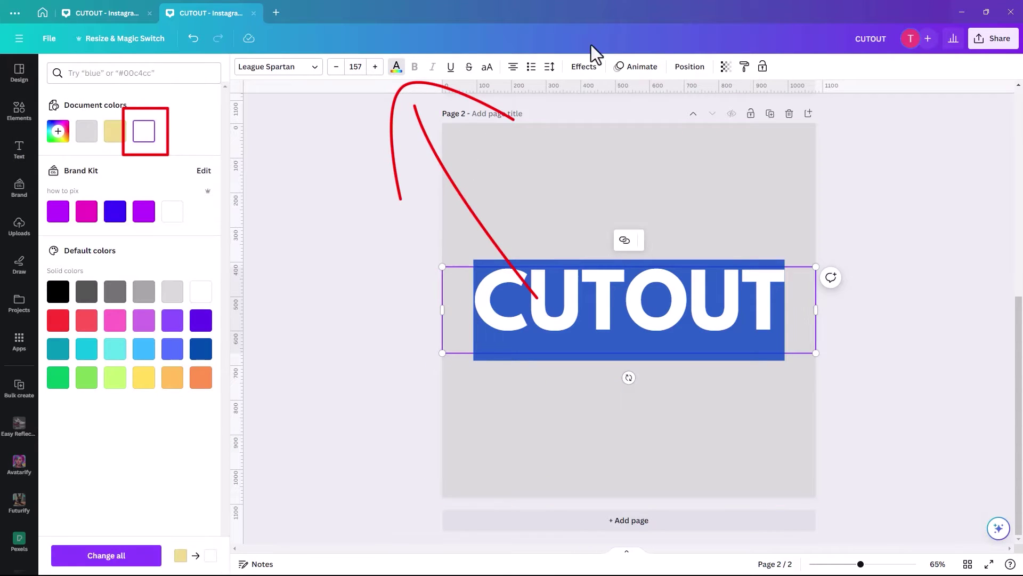
- Apply the Hollow outline effect to CUTOUT with thickness 5
left_click(584, 69)
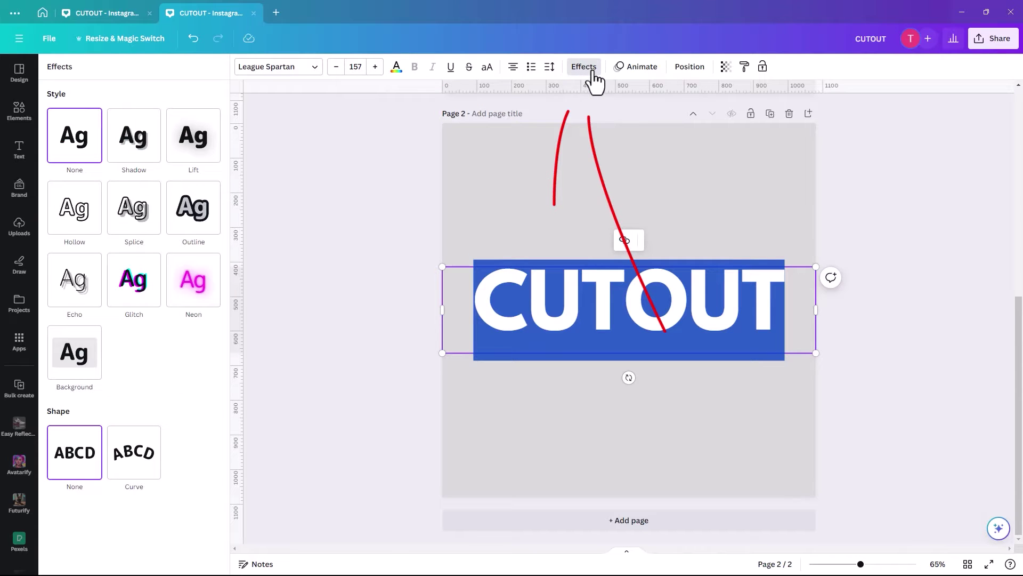
left_click(68, 212)
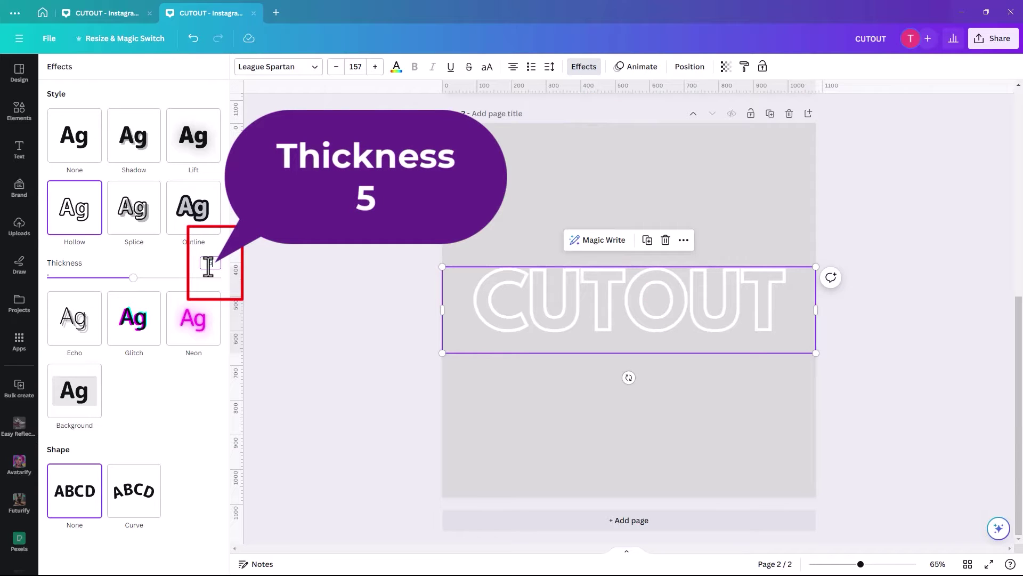
key("Return")
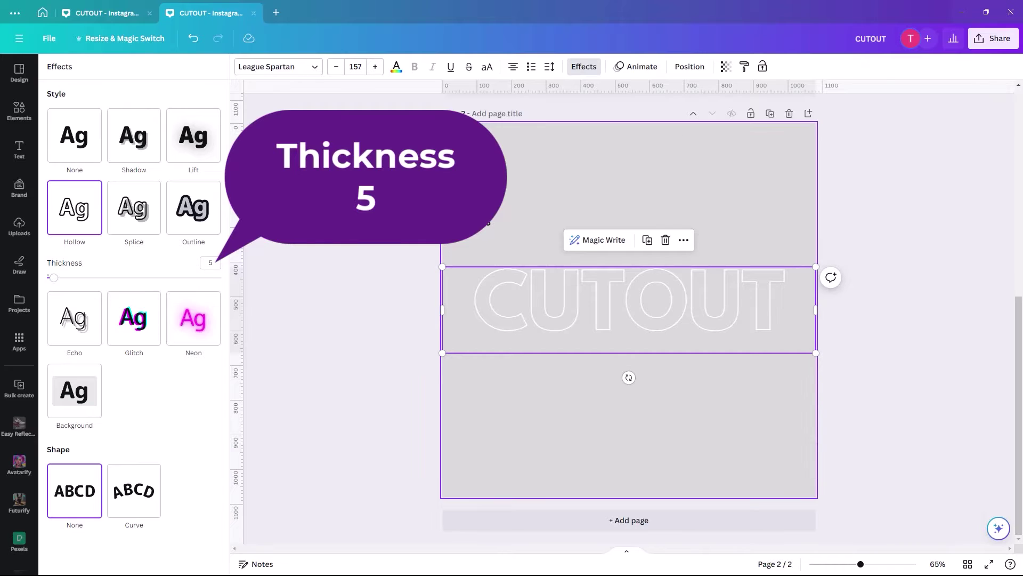
- Change page 2's background to a medium grey
left_click(410, 179)
left_click(243, 67)
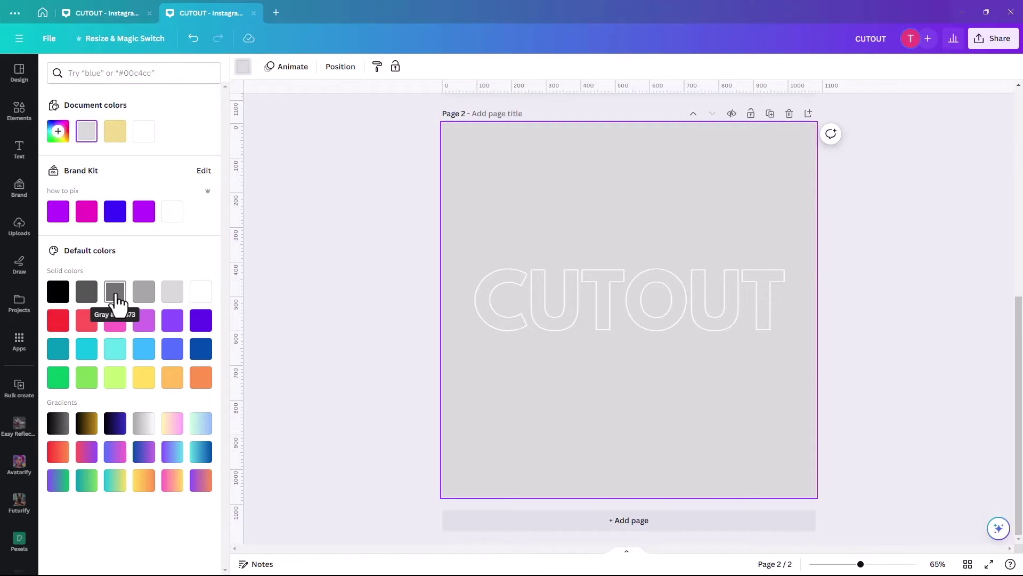
left_click(114, 296)
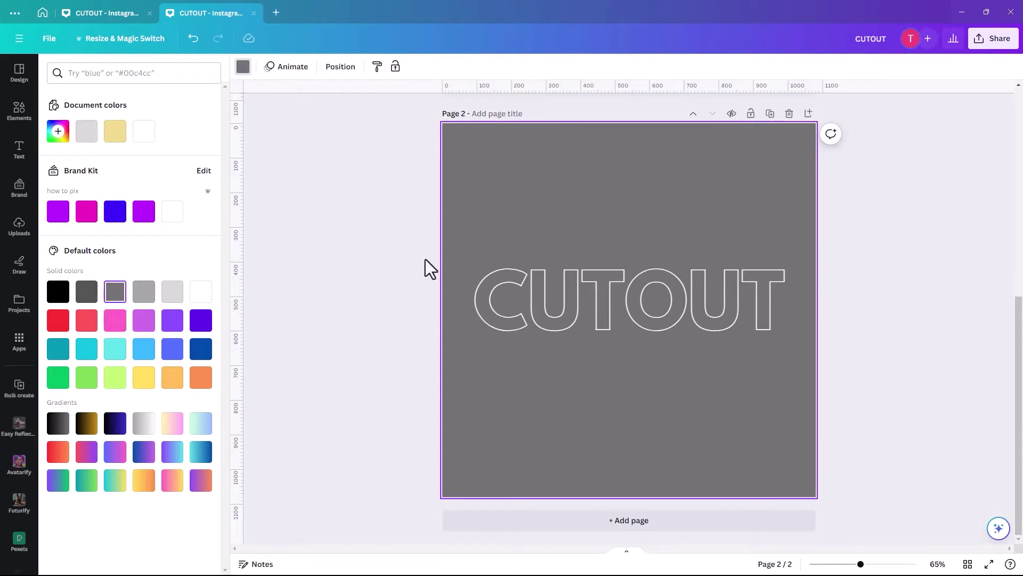
left_click(791, 202)
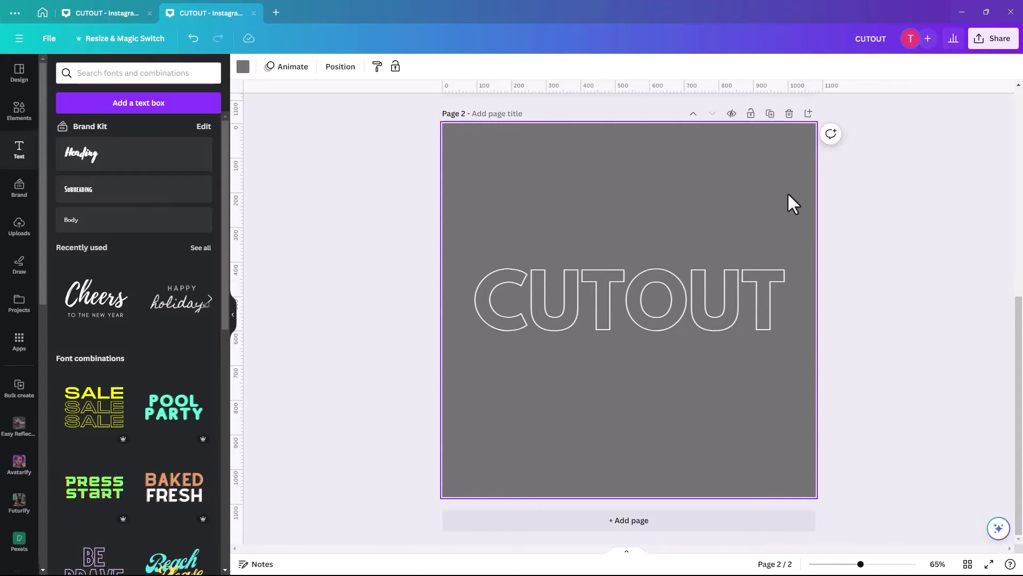
- Download only Page 2 as a PNG with a transparent background
left_click(997, 41)
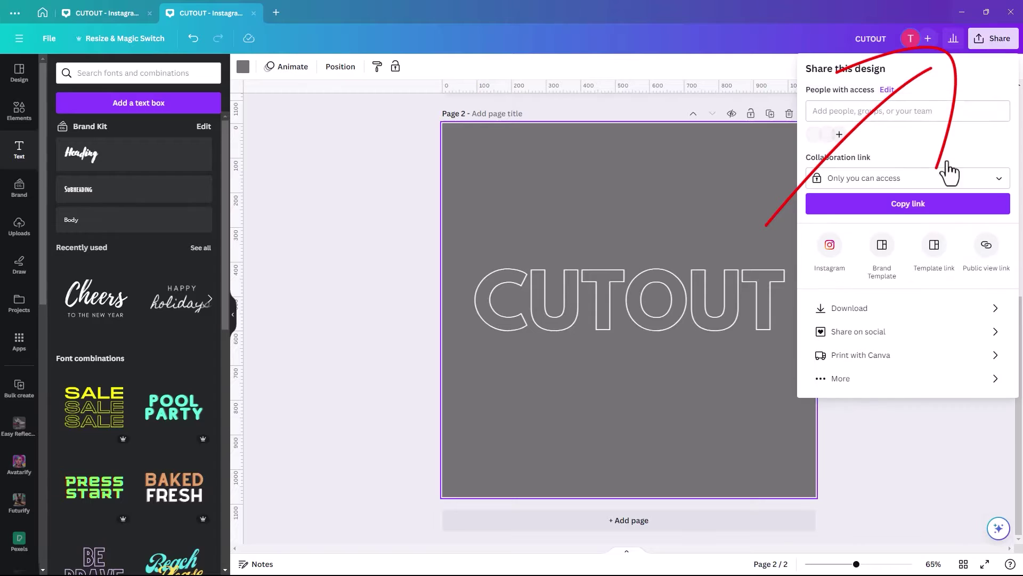
left_click(870, 314)
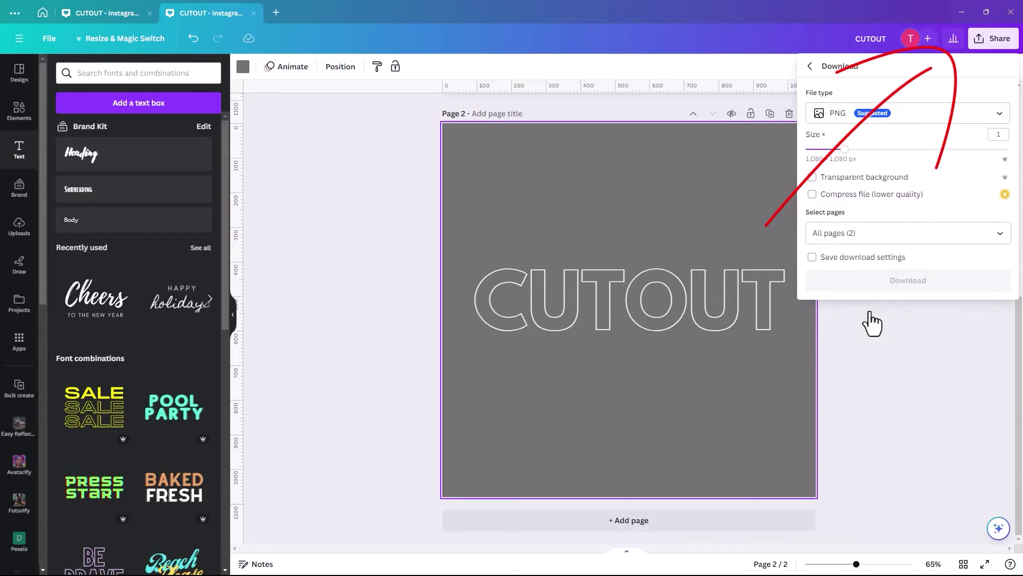
left_click(965, 235)
left_click(1000, 263)
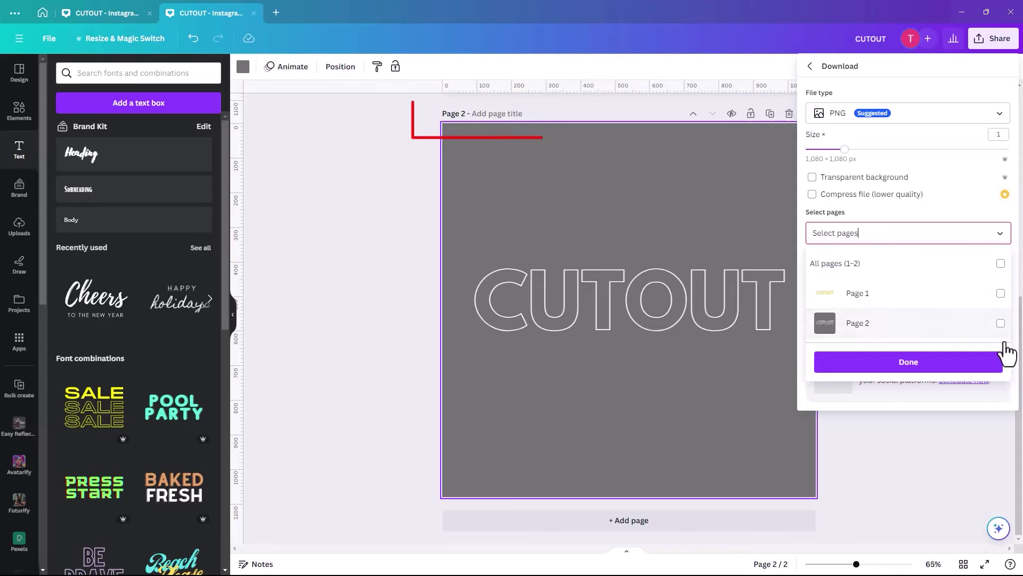
left_click(1000, 323)
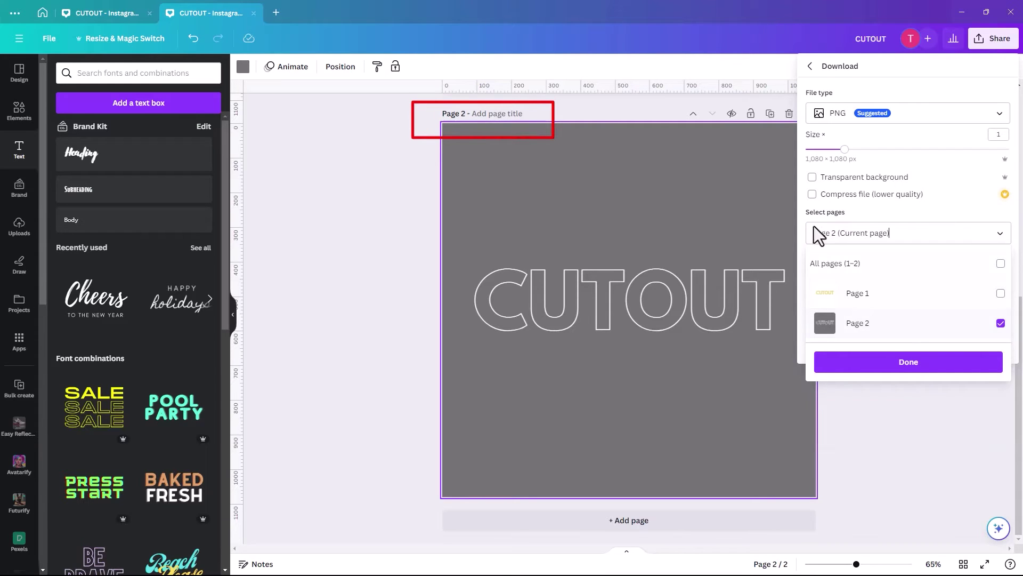
left_click(812, 177)
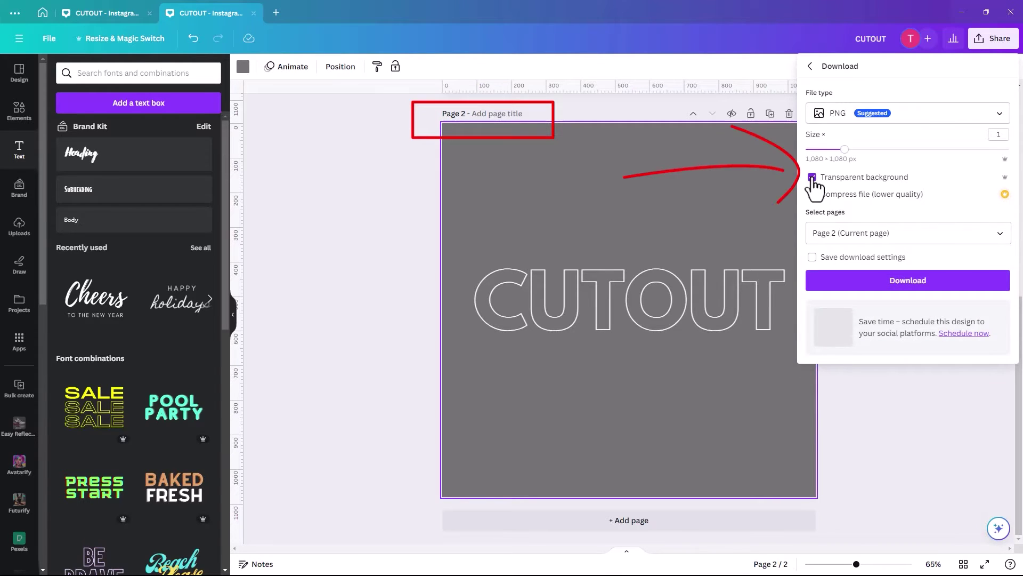
left_click(911, 282)
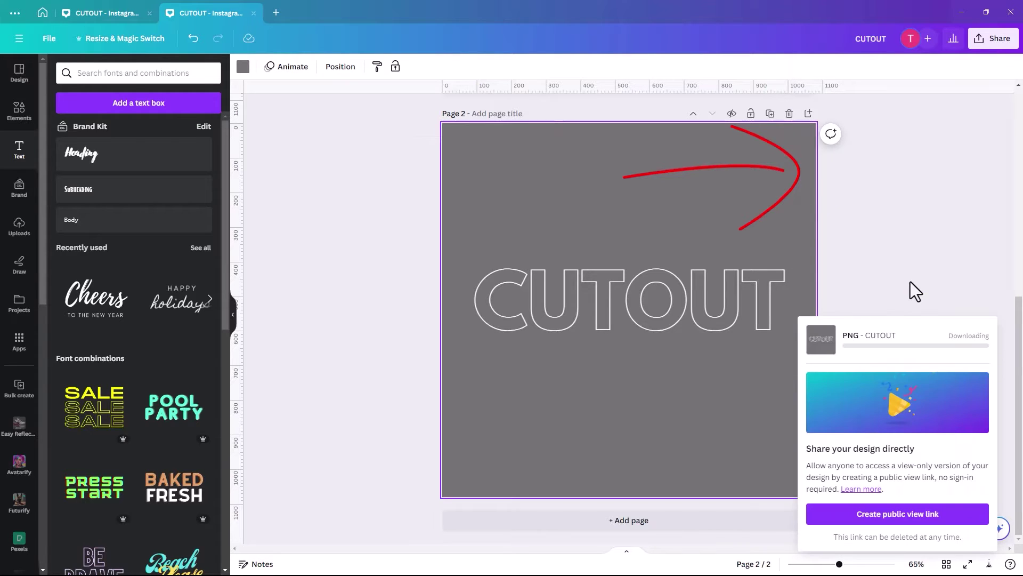
left_click(910, 281)
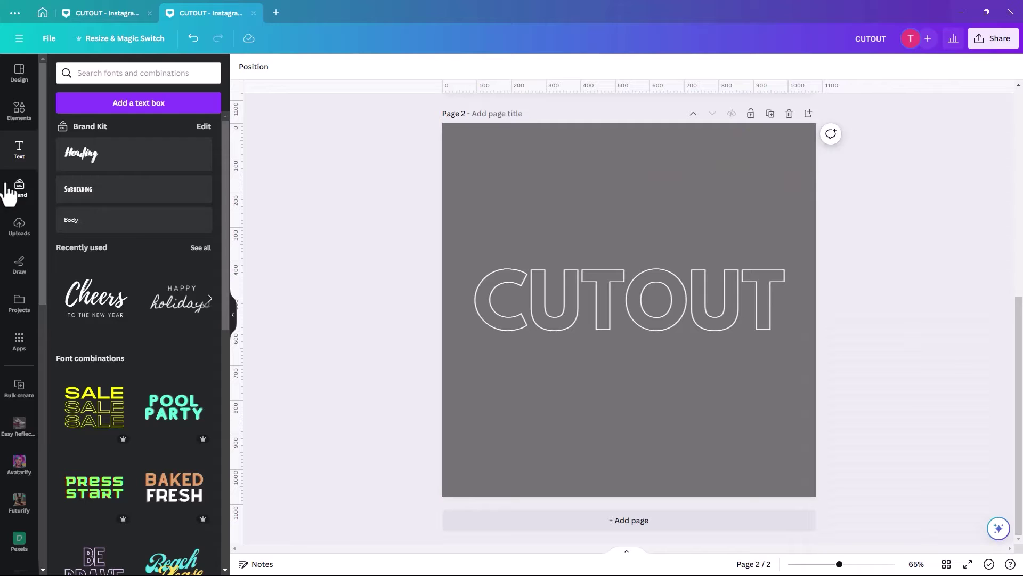
- Upload the outlined CUTOUT PNG to Page 1, scale it to fill the page, and crop top and bottom
left_click(19, 228)
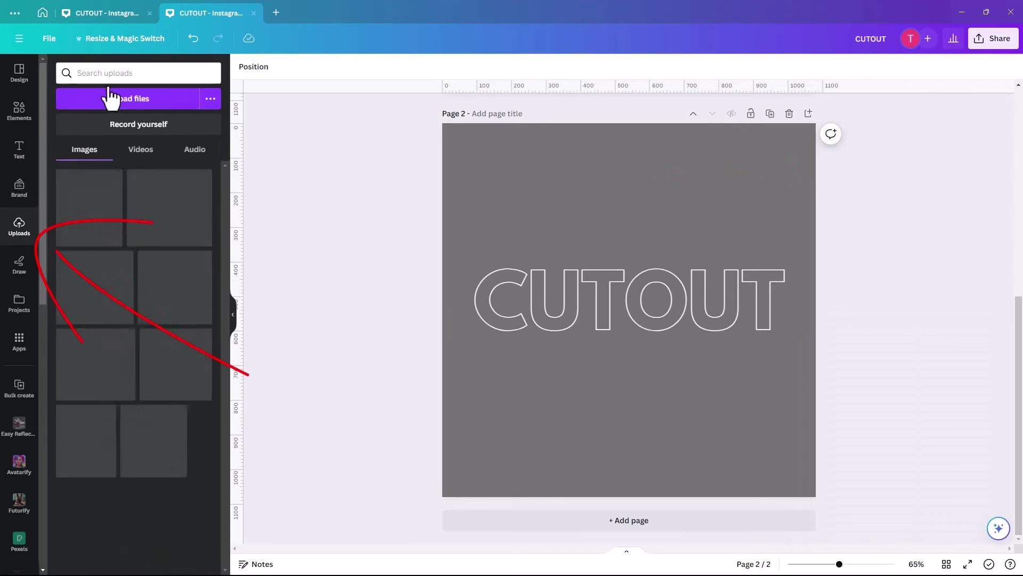
left_click(120, 101)
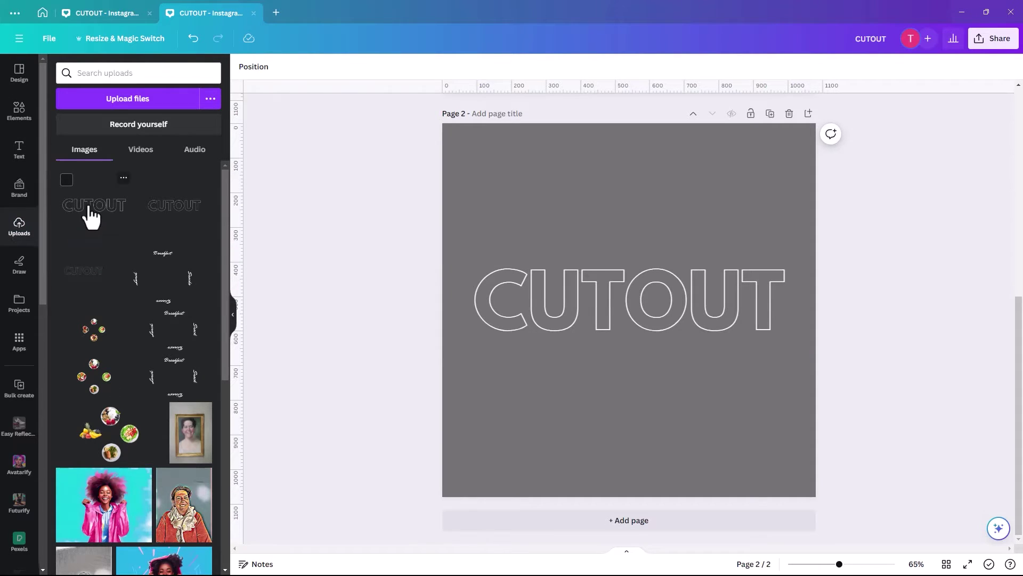
scroll(326, 267, "up", 5)
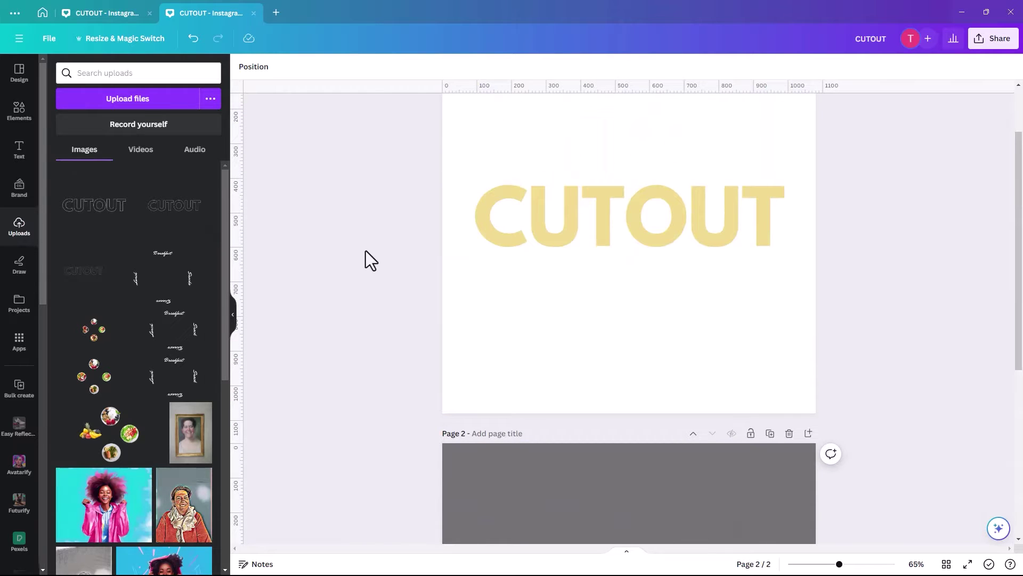
left_click(100, 213)
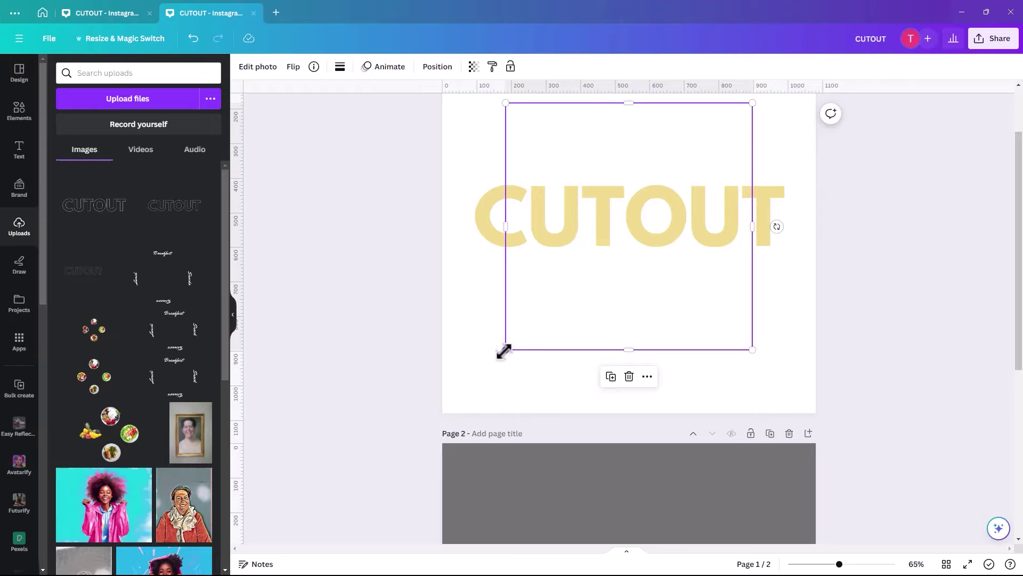
mouse_move(505, 349)
left_mouse_down()
mouse_move(480, 405)
mouse_move(451, 424)
left_mouse_up()
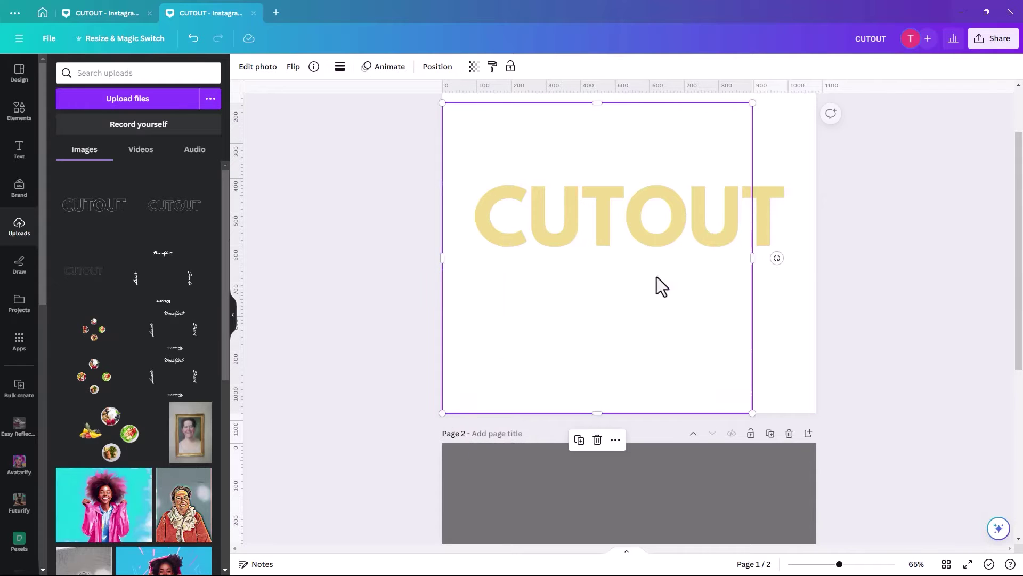
scroll(748, 184, "up", 2)
mouse_move(748, 184)
left_mouse_down()
mouse_move(836, 119)
mouse_move(823, 128)
left_mouse_up()
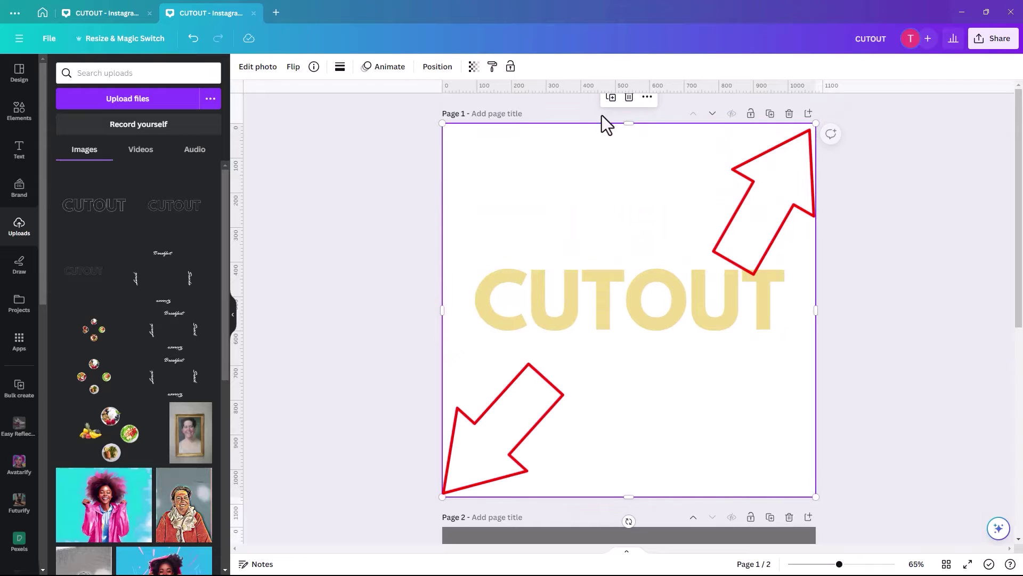
left_click_drag(627, 134, 632, 235)
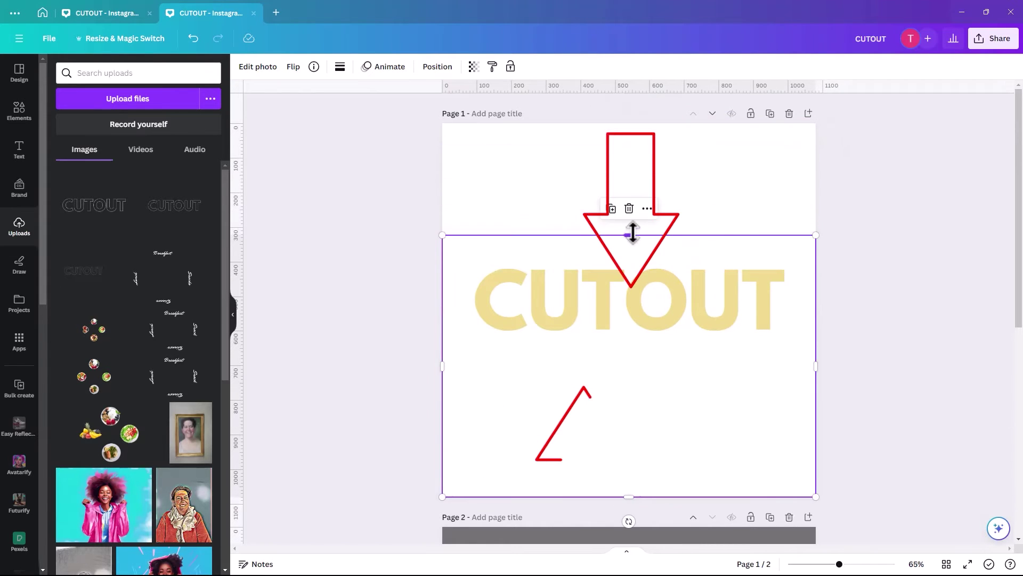
left_click_drag(632, 497, 624, 370)
- Give Page 1 a grey background and move the yellow CUTOUT text above the outline
left_click(619, 450)
left_click(243, 67)
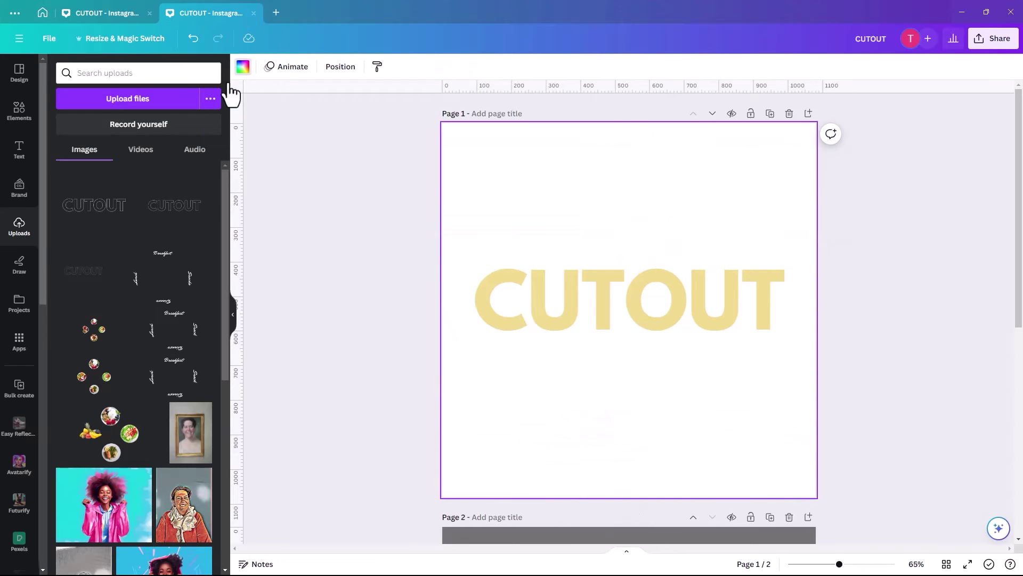
left_click(86, 139)
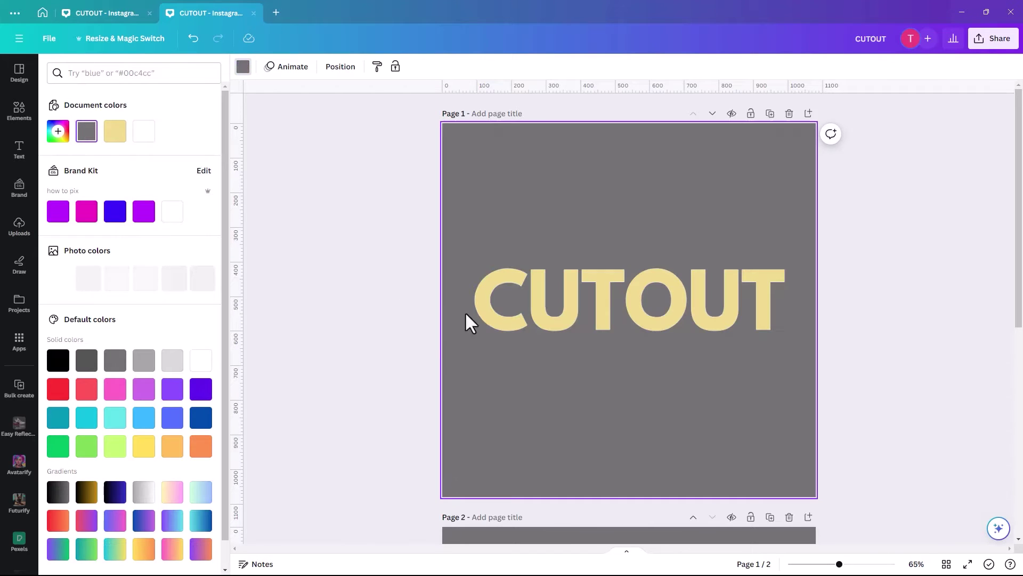
left_click_drag(554, 318, 552, 231)
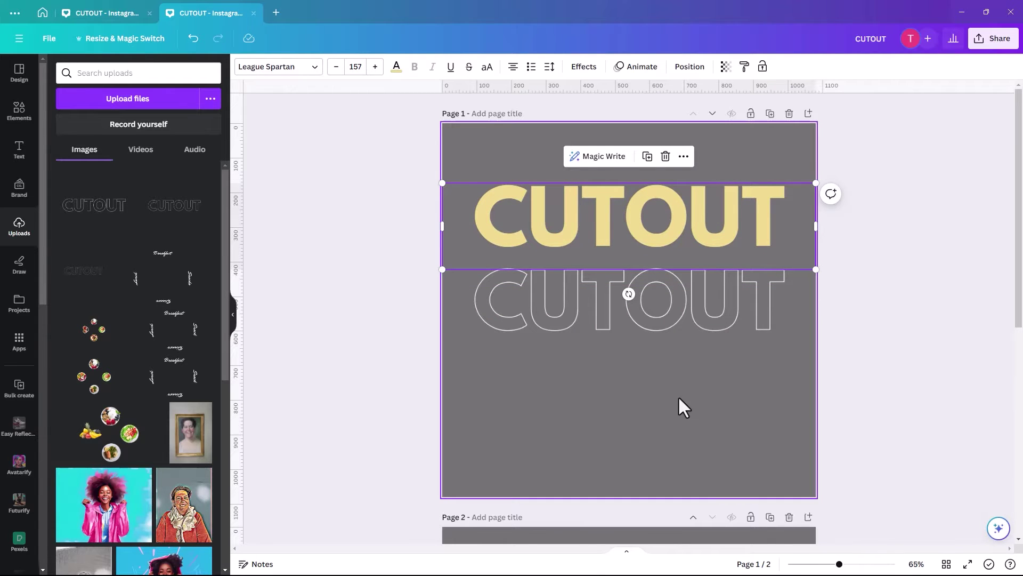
- Recolour Page 2's outlined CUTOUT text grey
scroll(678, 395, "down", 6)
left_click(663, 362)
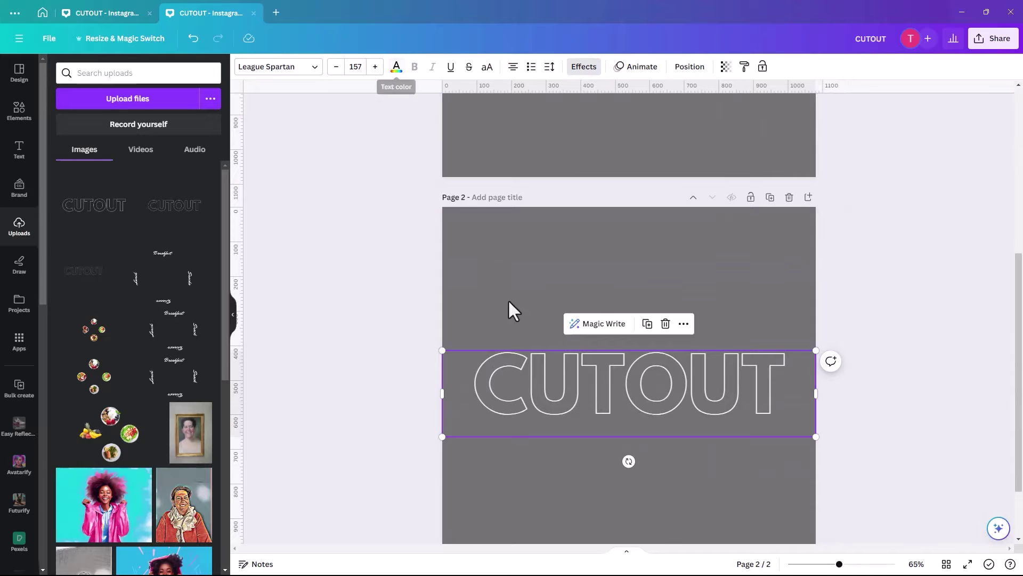
key("Return")
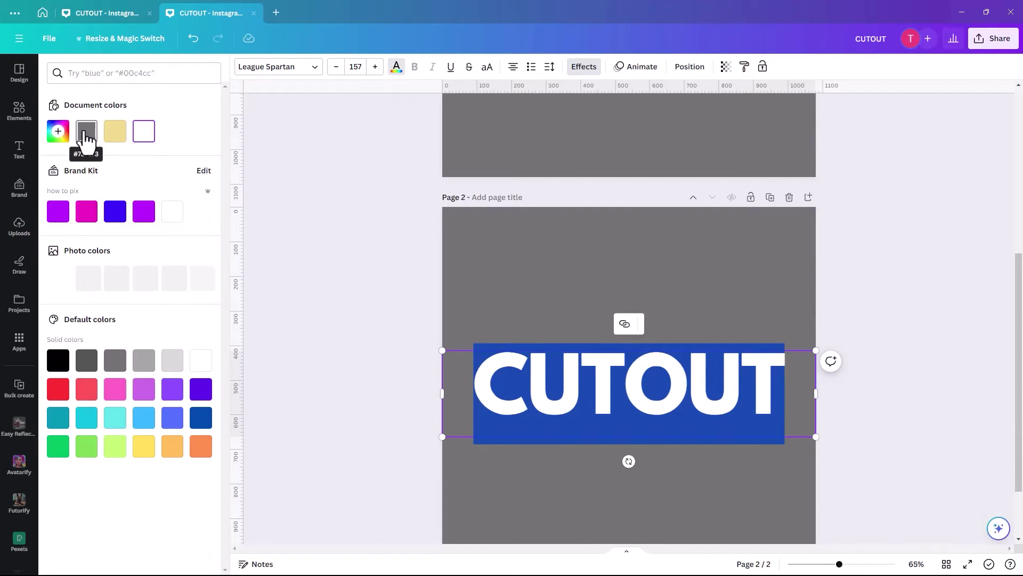
left_click(85, 140)
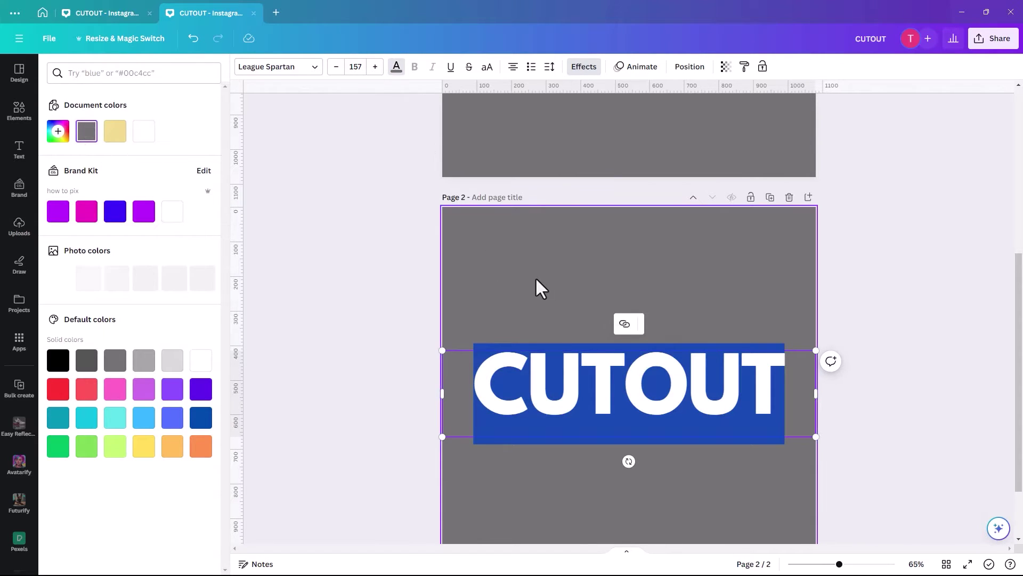
key("Escape")
- Set Page 2's background to white
left_click(501, 272)
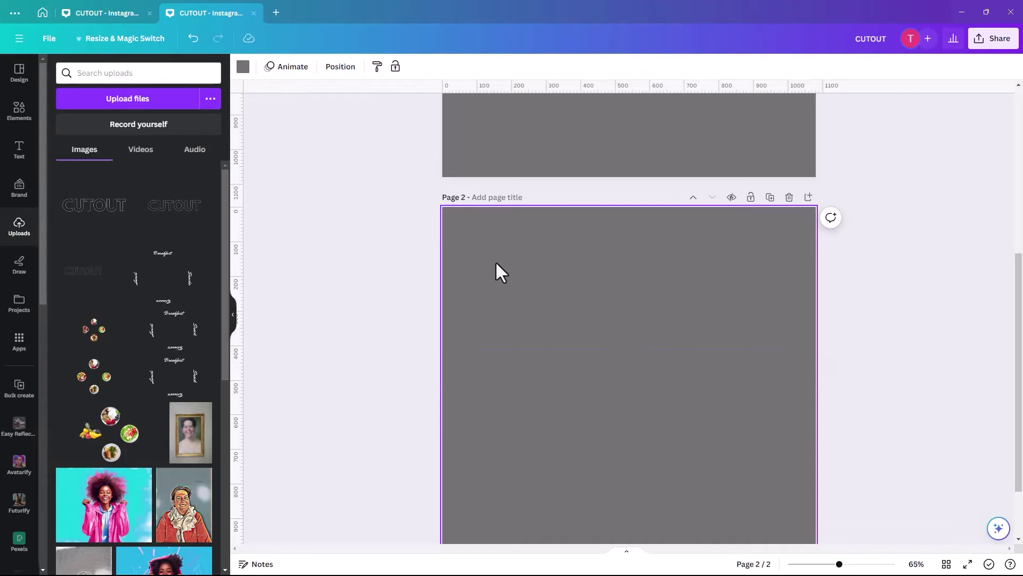
left_click(244, 69)
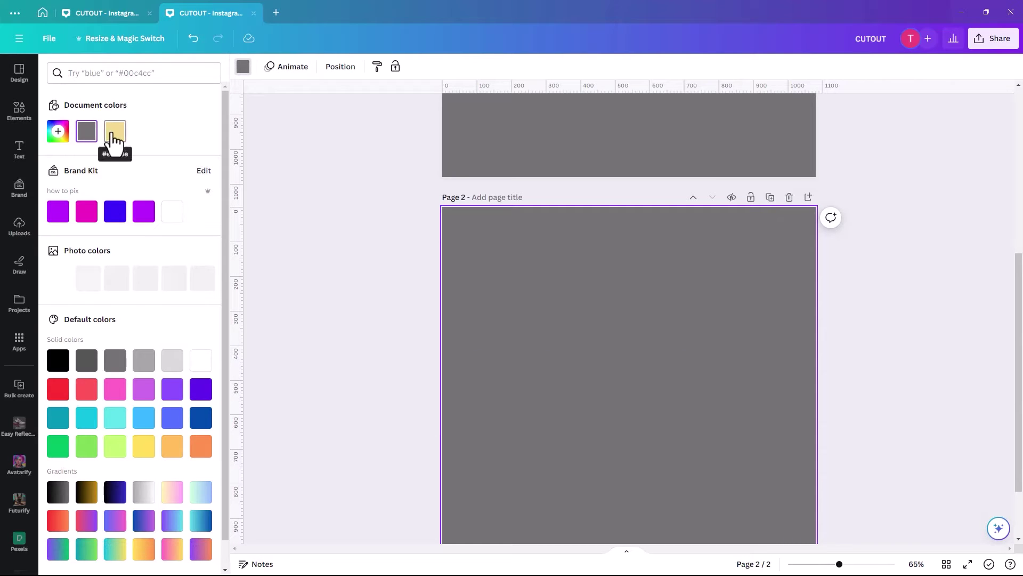
left_click(172, 213)
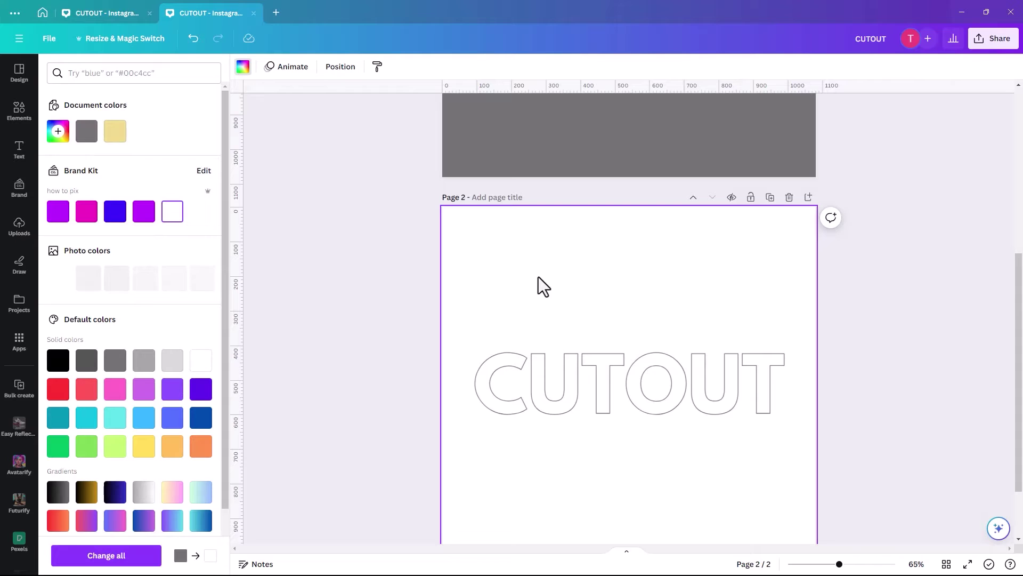
- Download the design again as a PNG with a transparent background
left_click(992, 38)
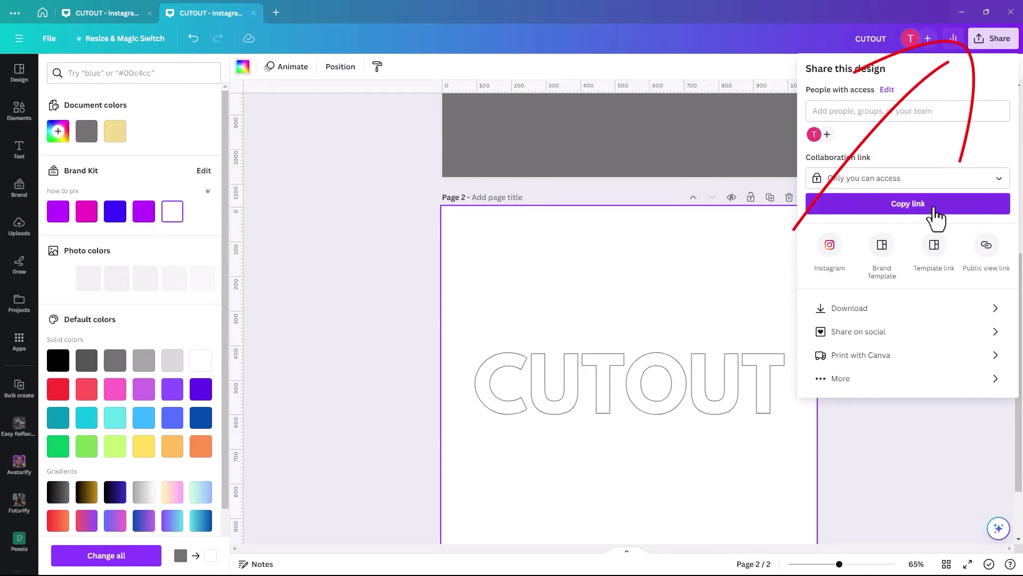
left_click(851, 312)
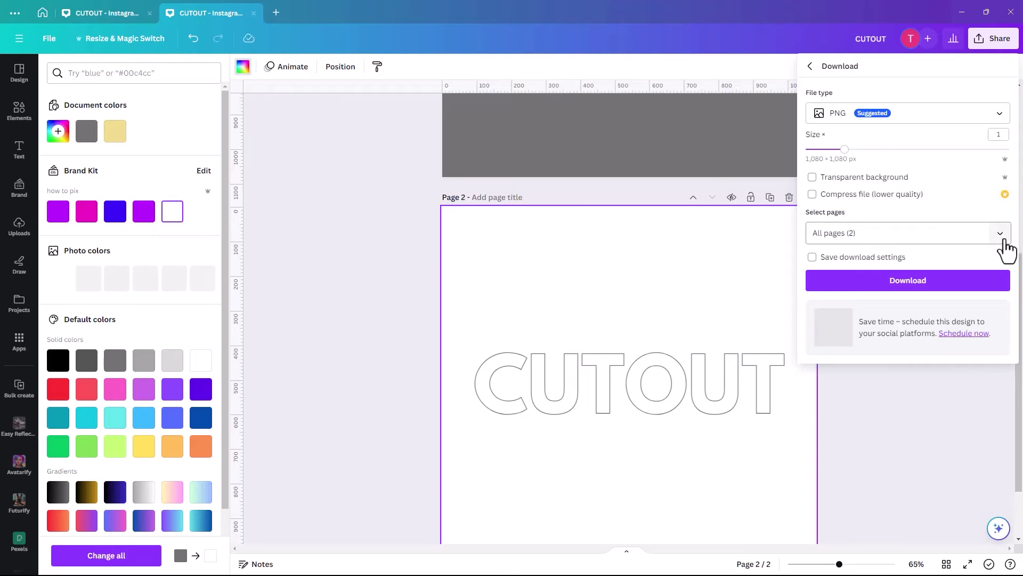
left_click(812, 177)
left_click(902, 282)
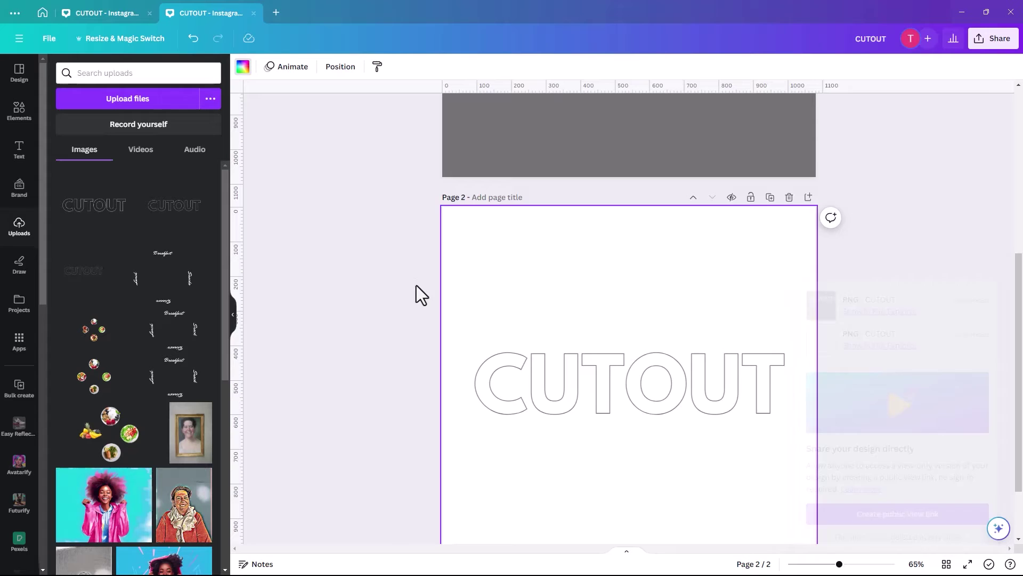
- Add the CUTOUT upload to page 1, move it lower, and enlarge it to fill the page
scroll(421, 266, "up", 10)
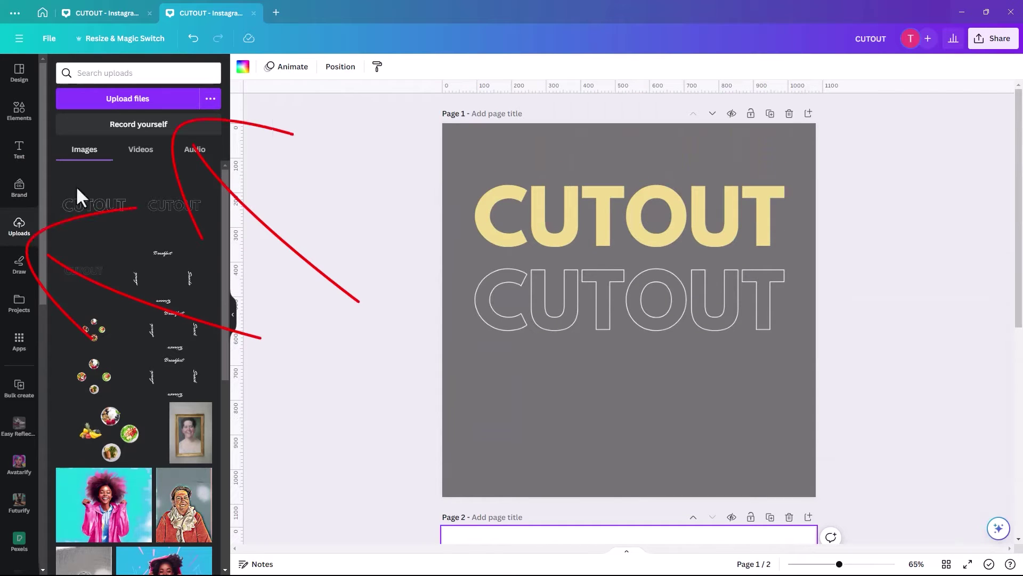
left_click(138, 113)
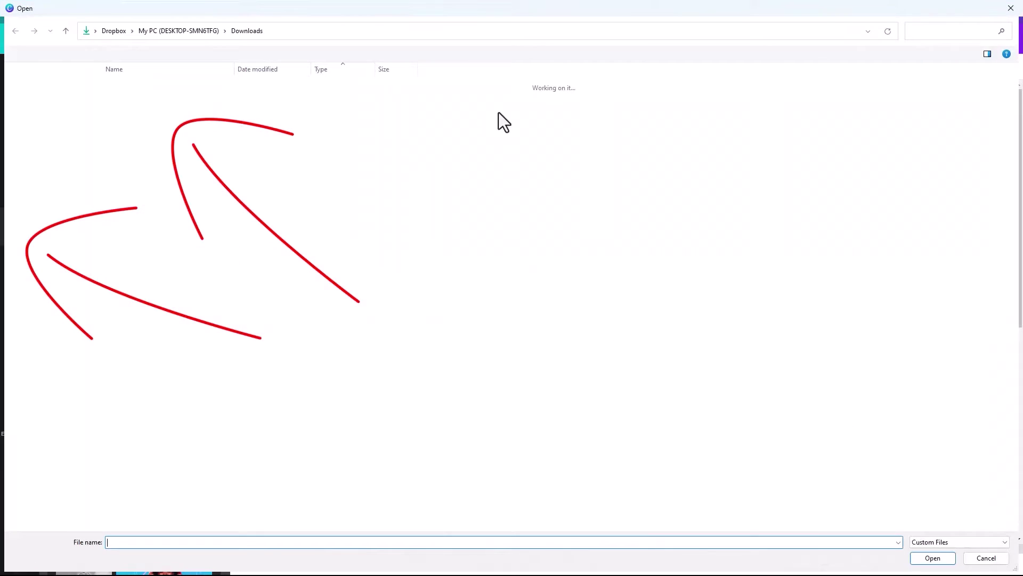
key("Escape")
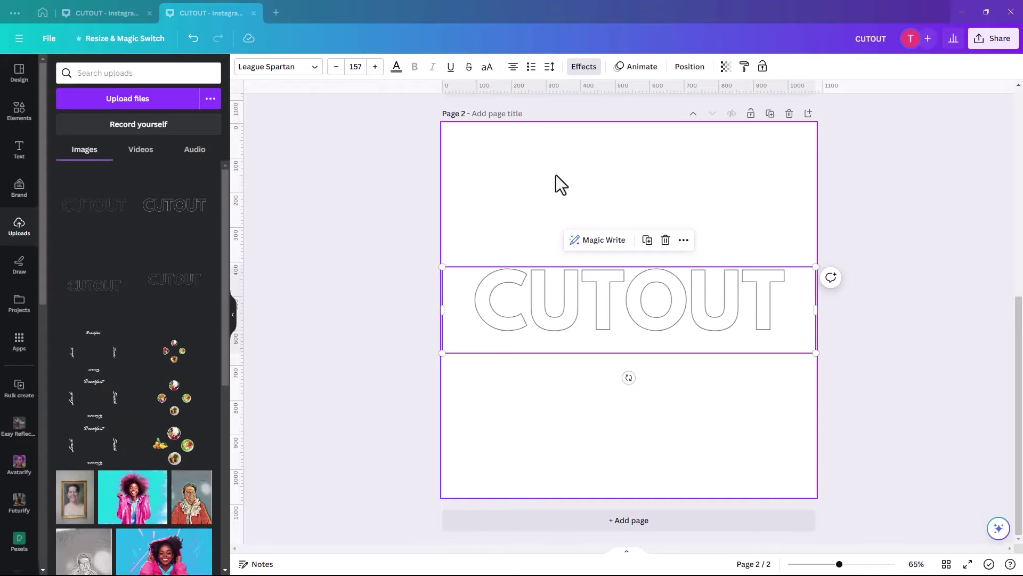
scroll(538, 206, "up", 7)
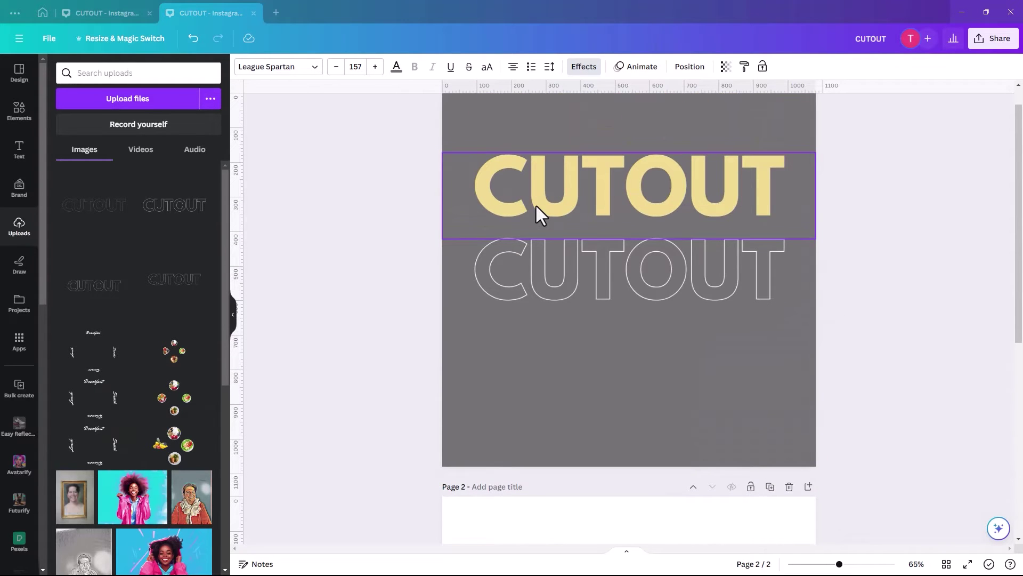
left_click(95, 209)
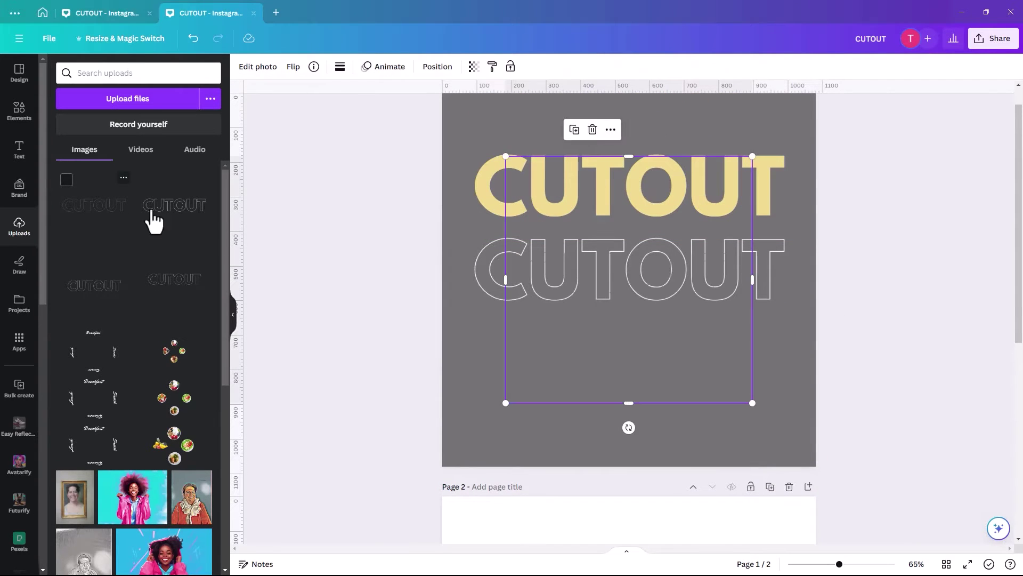
left_click_drag(552, 340, 489, 394)
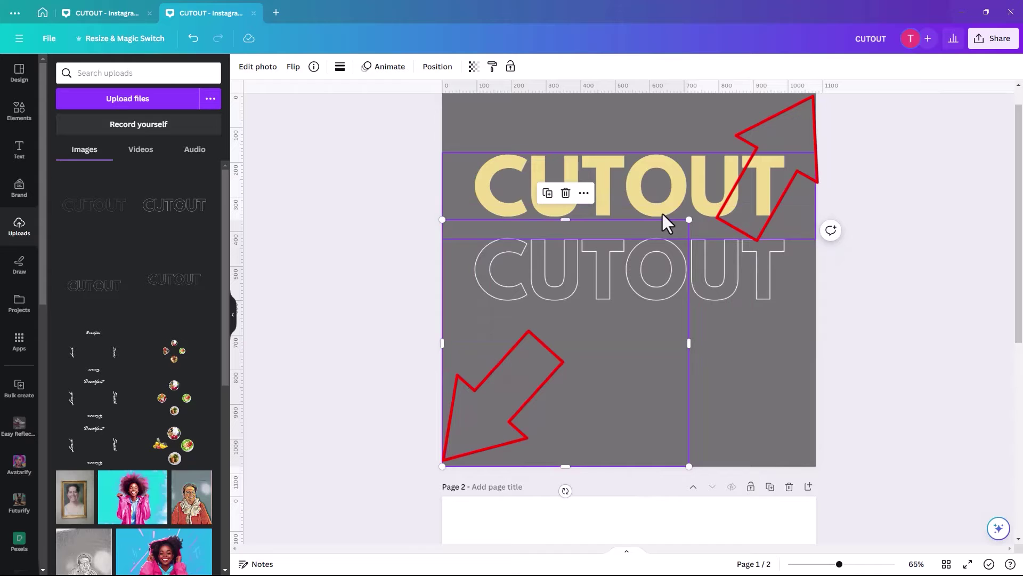
left_click_drag(689, 219, 816, 92)
- Crop the CUTOUT image to 250 high and place it below the white-outline version
scroll(916, 194, "up", 1)
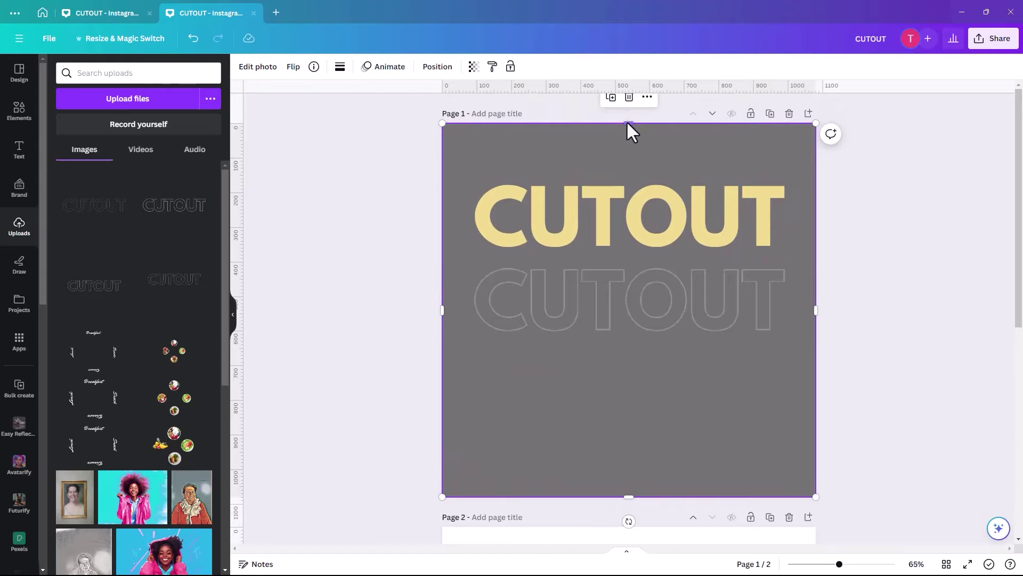
left_click_drag(629, 123, 622, 264)
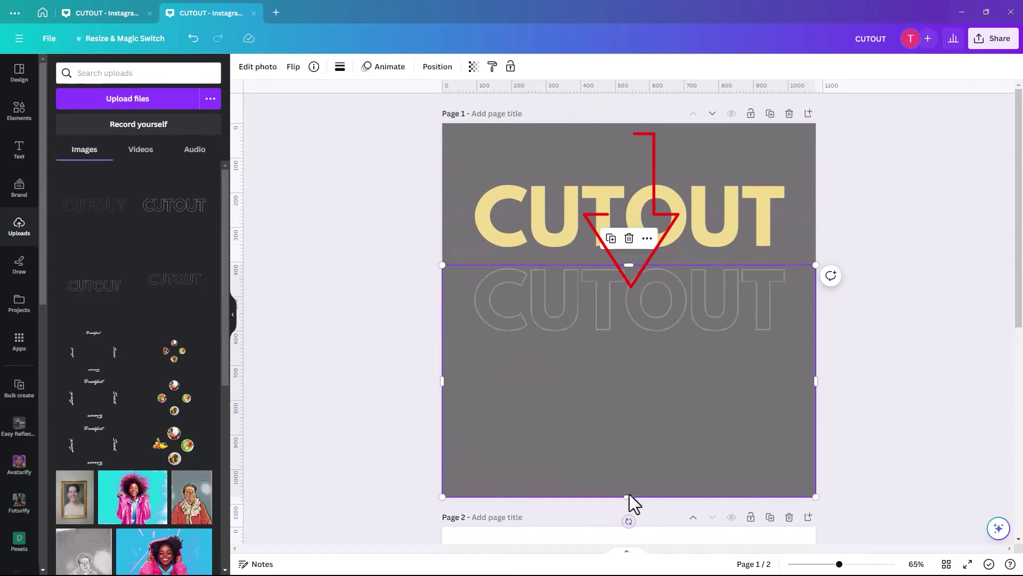
left_click_drag(629, 497, 631, 351)
left_click_drag(798, 345, 794, 433)
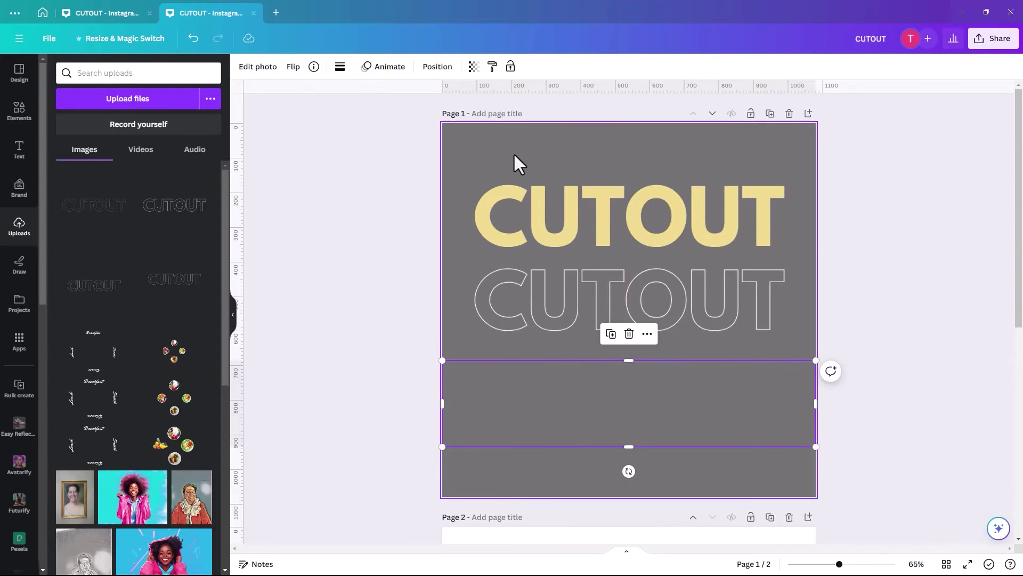
- Set the page background colour to turquoise
left_click(474, 149)
left_click(242, 66)
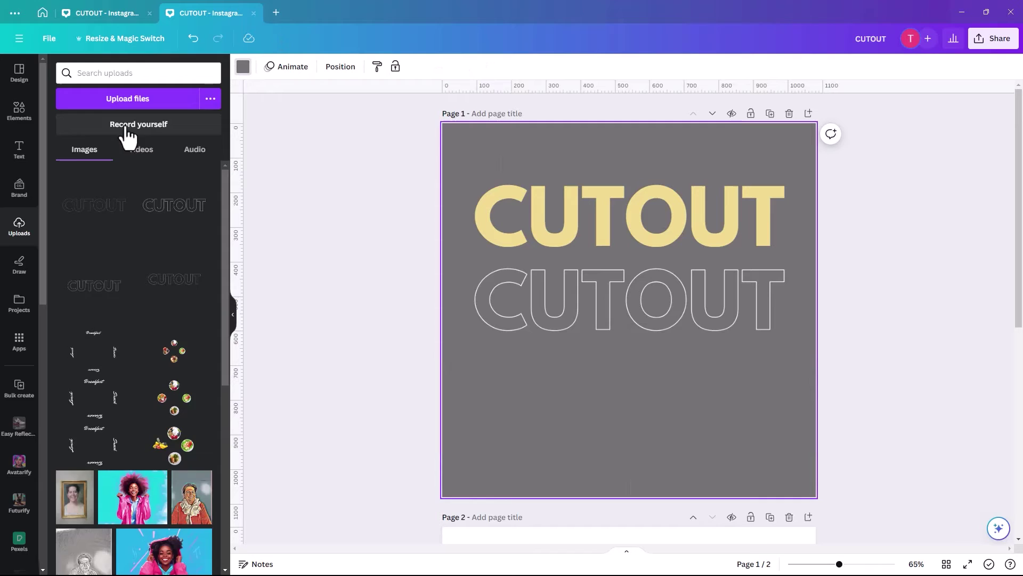
left_click(115, 426)
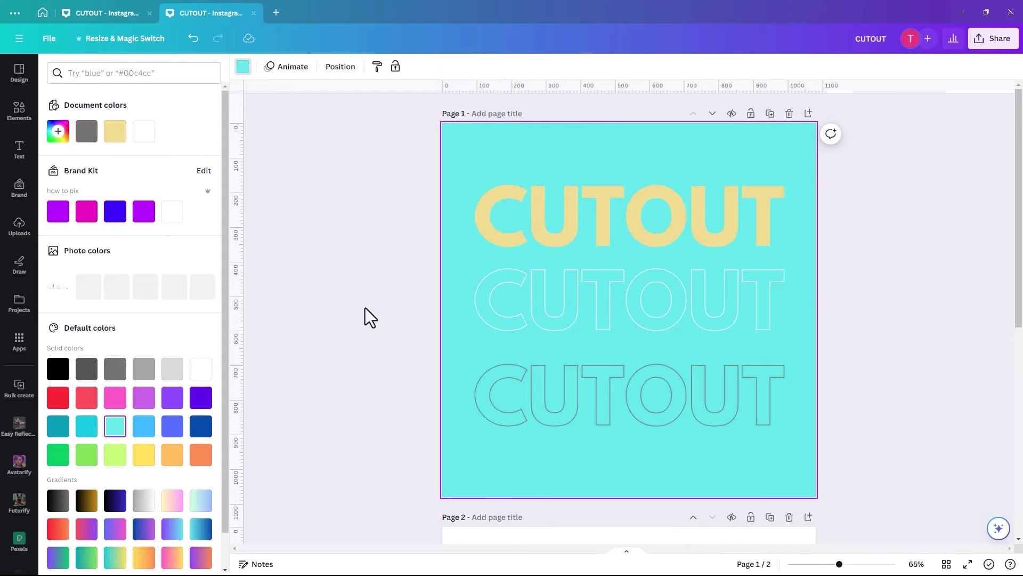
left_click(333, 275)
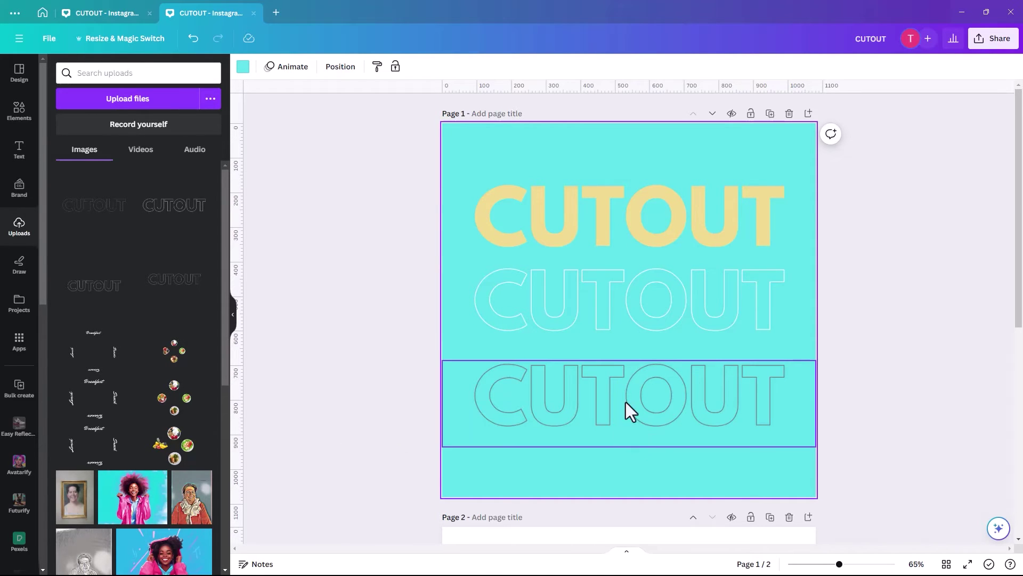
- Apply a Drop shadow to the middle white-outline CUTOUT image
left_click(596, 310)
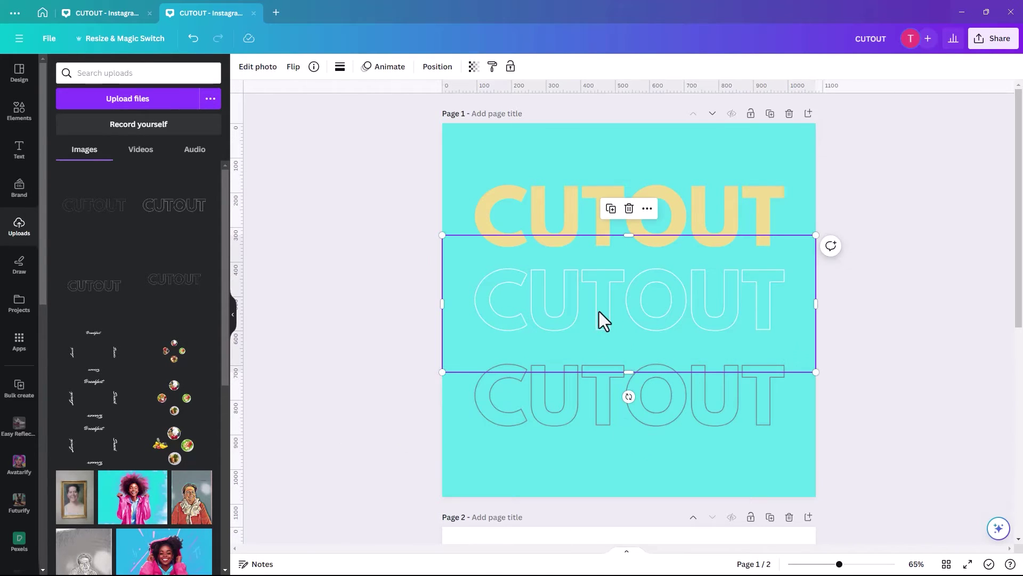
left_click(260, 69)
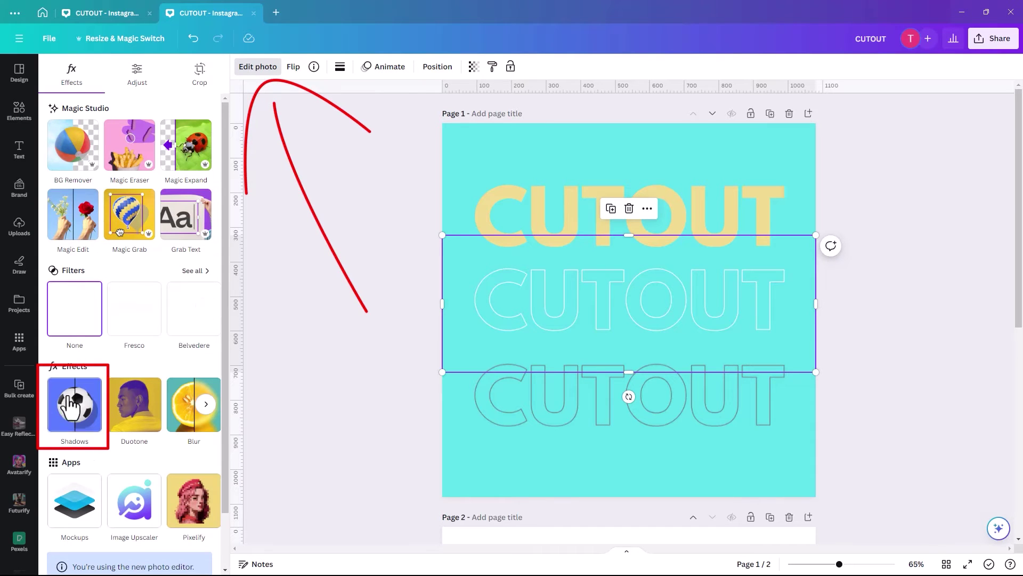
left_click(74, 418)
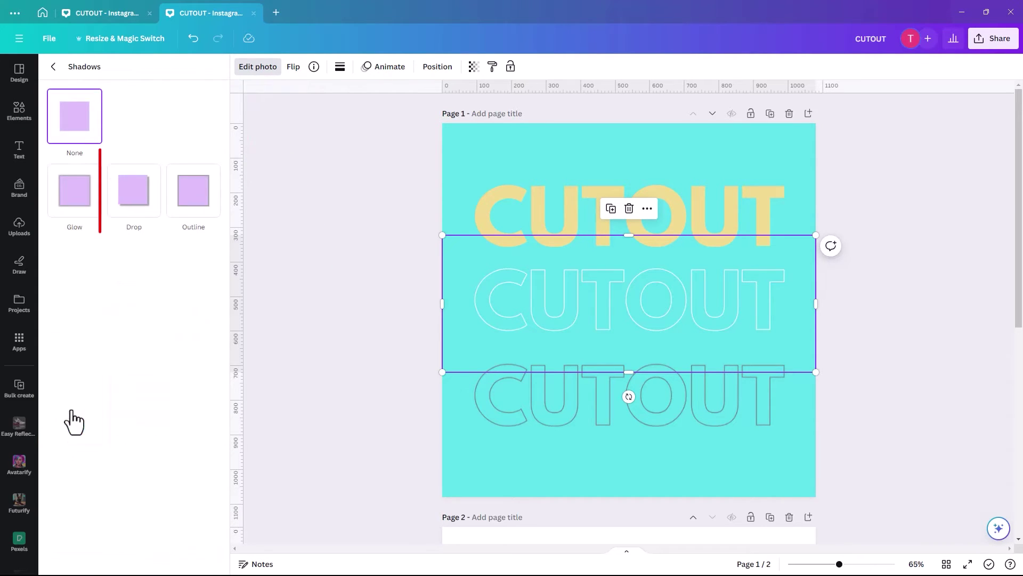
left_click(137, 205)
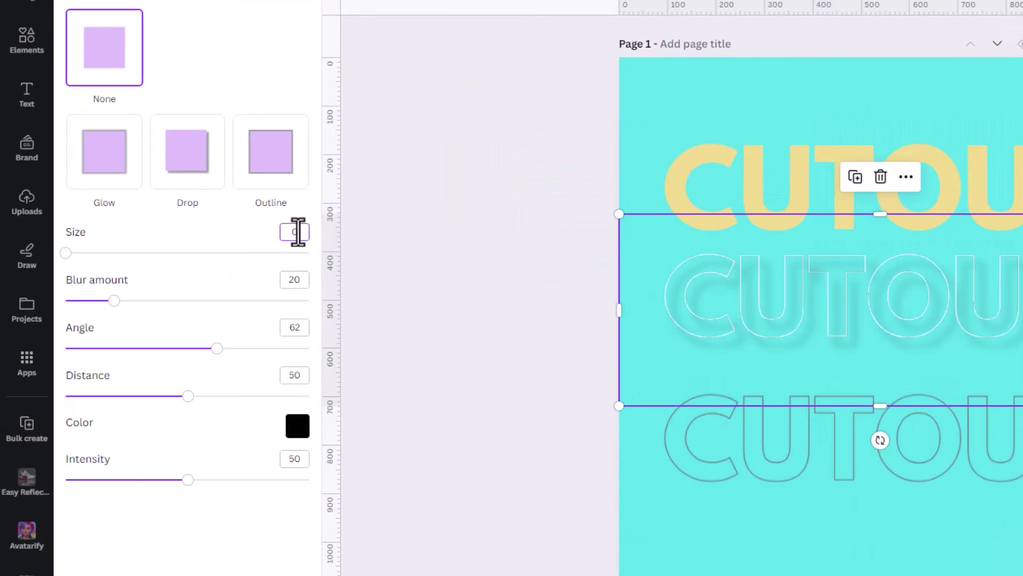
- Set the black shadow to size 3, angle 70, distance 20 and intensity 40
left_click(206, 248)
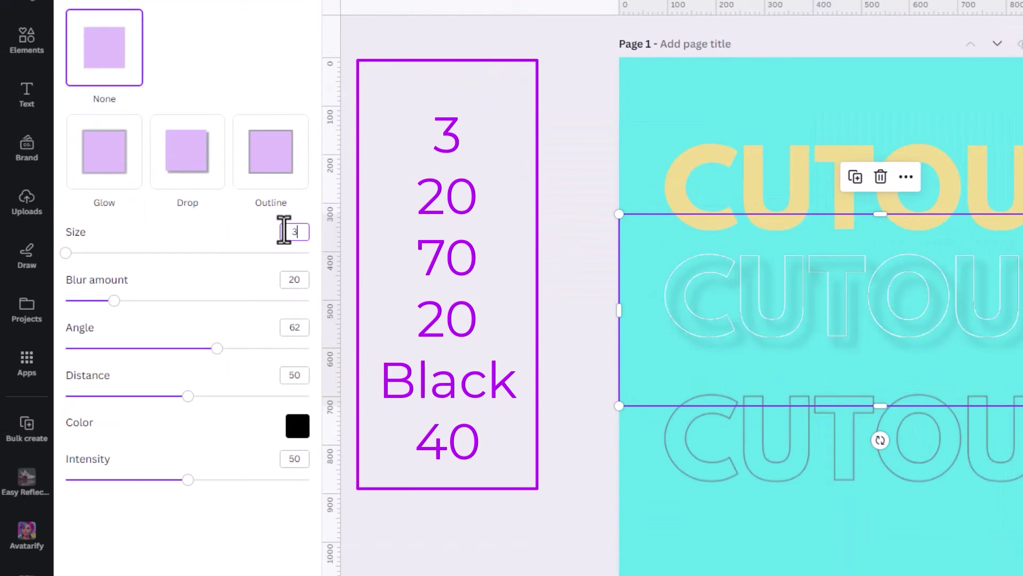
key("Tab")
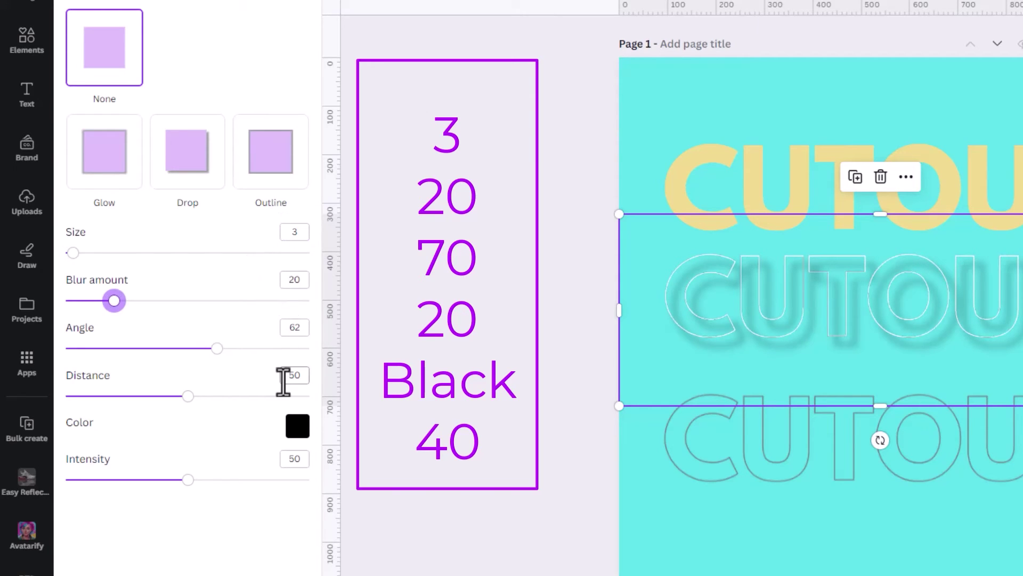
left_click(293, 330)
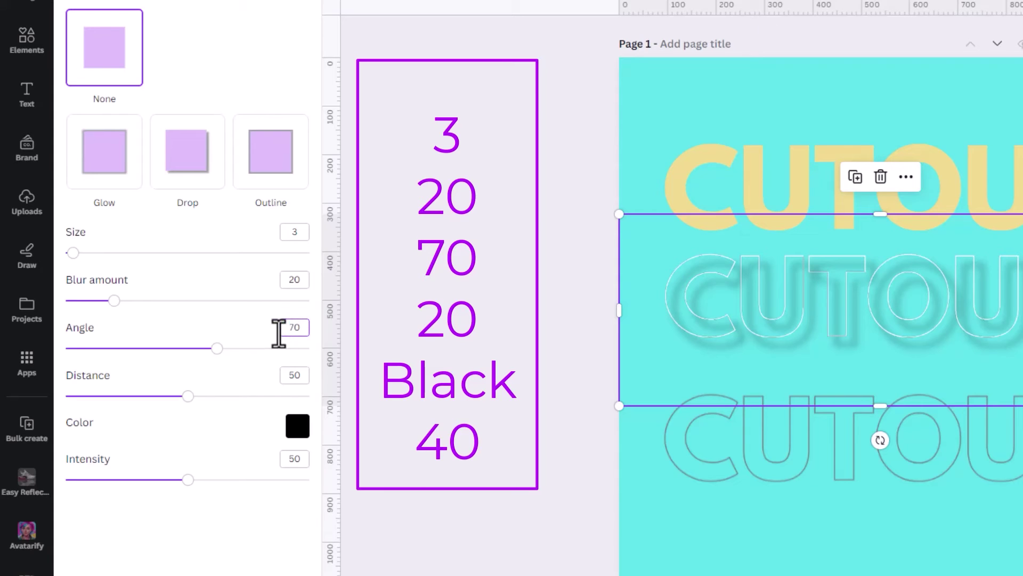
left_click(288, 376)
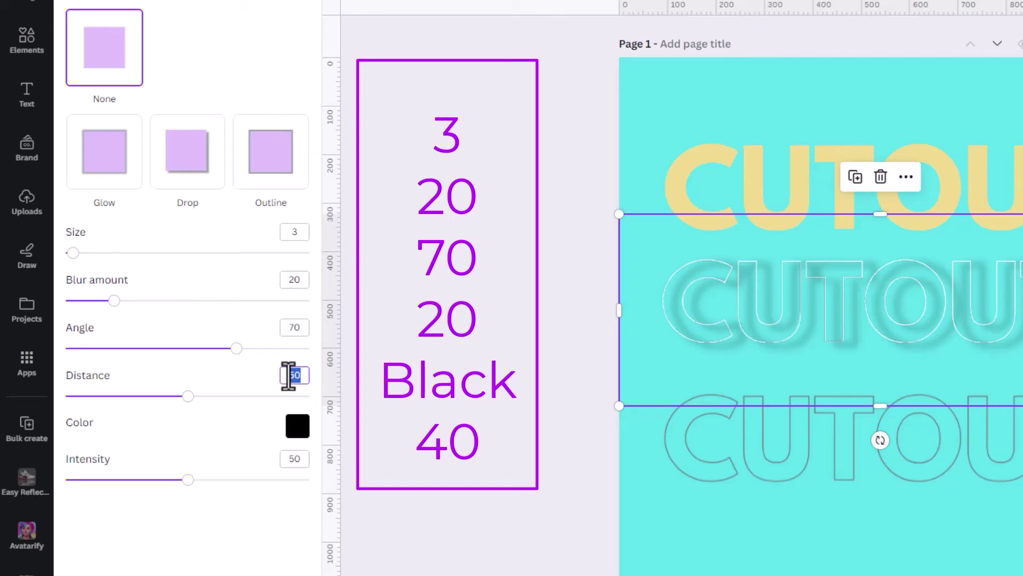
type("20")
left_click(294, 431)
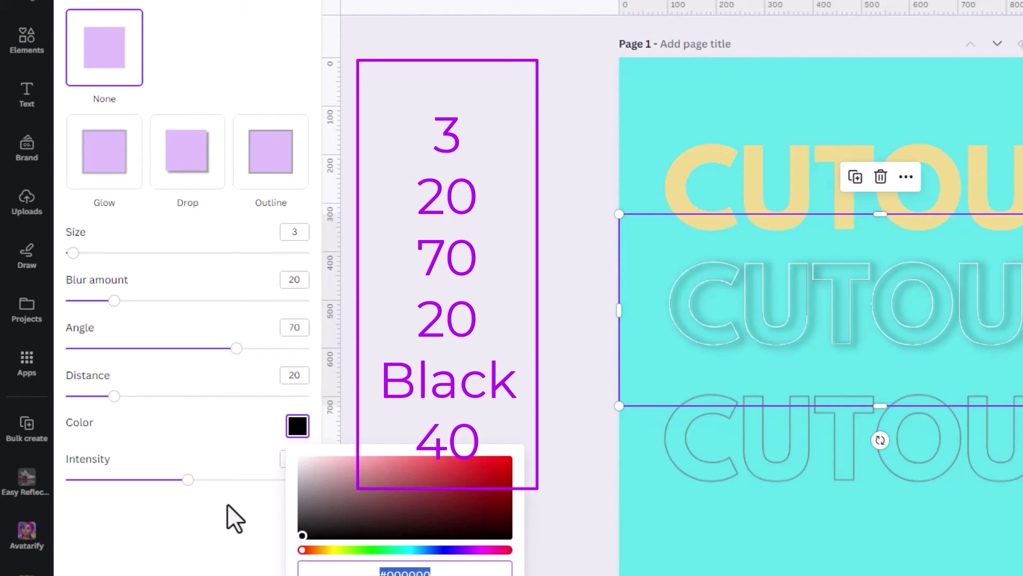
left_click(229, 517)
left_click(297, 461)
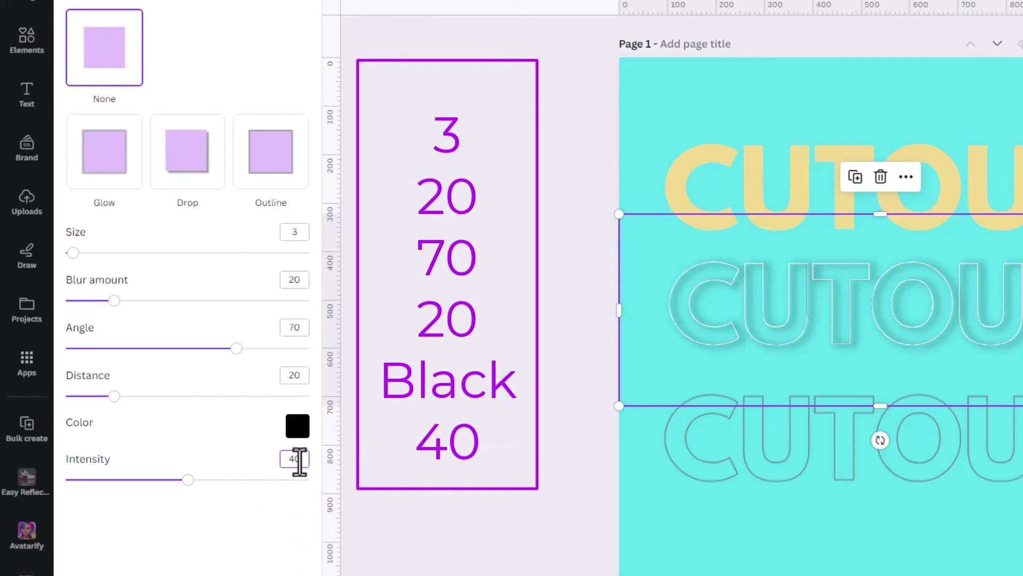
type("40")
key("Return")
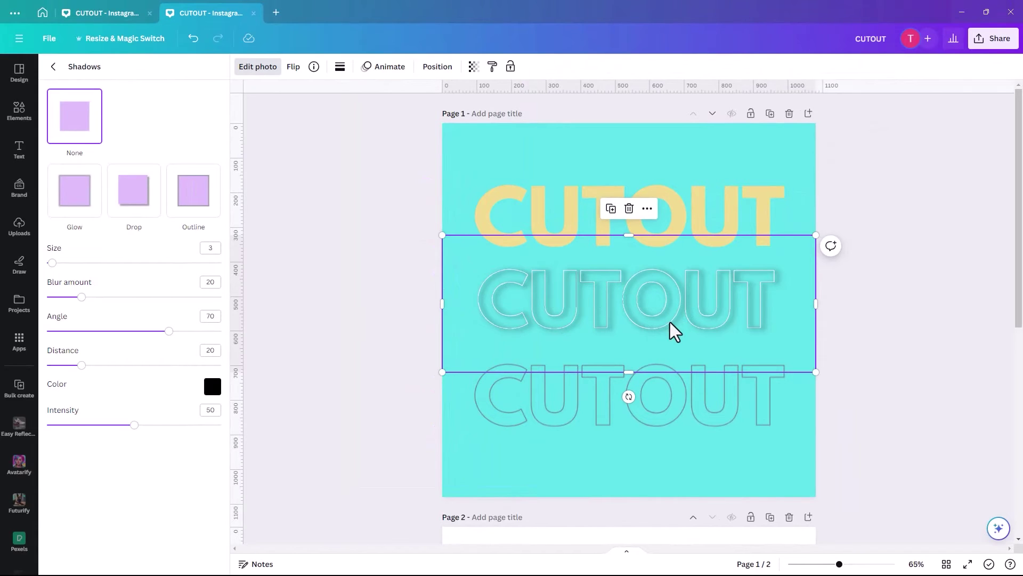
left_click(560, 398)
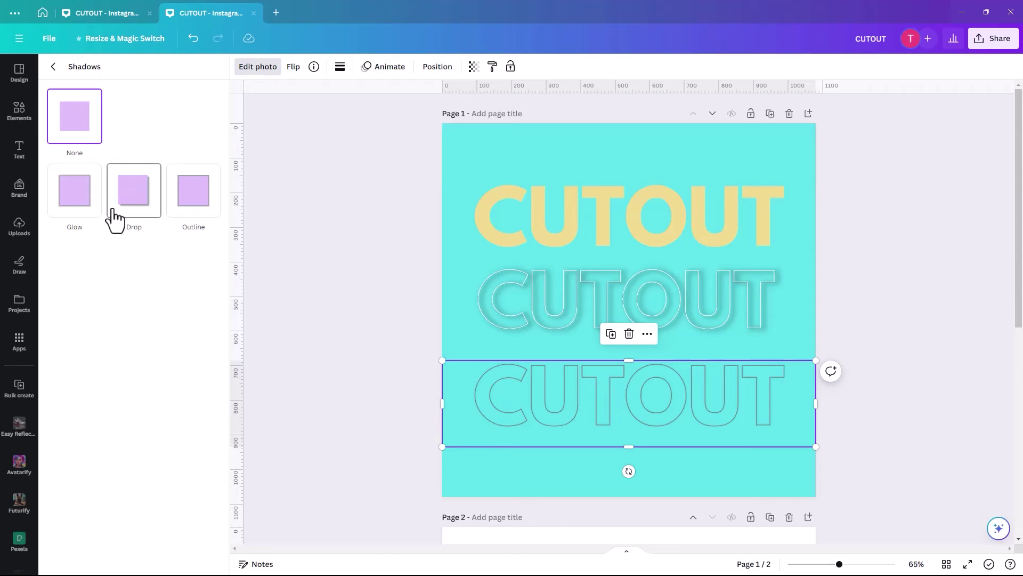
- Give the bottom dark-outline CUTOUT a black Drop shadow: size 3, angle 70, distance 20, intensity 40
left_click(140, 202)
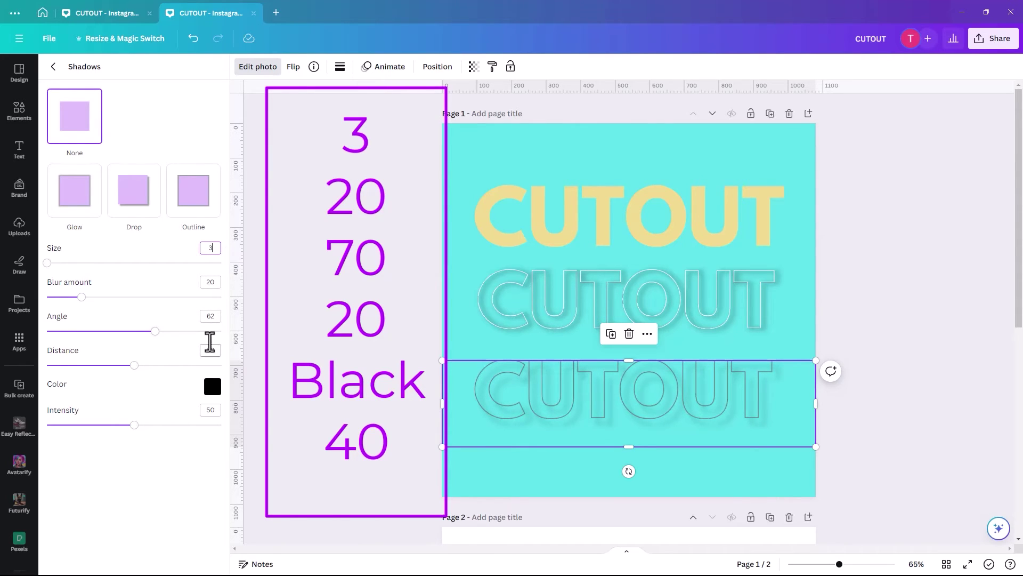
left_click(210, 315)
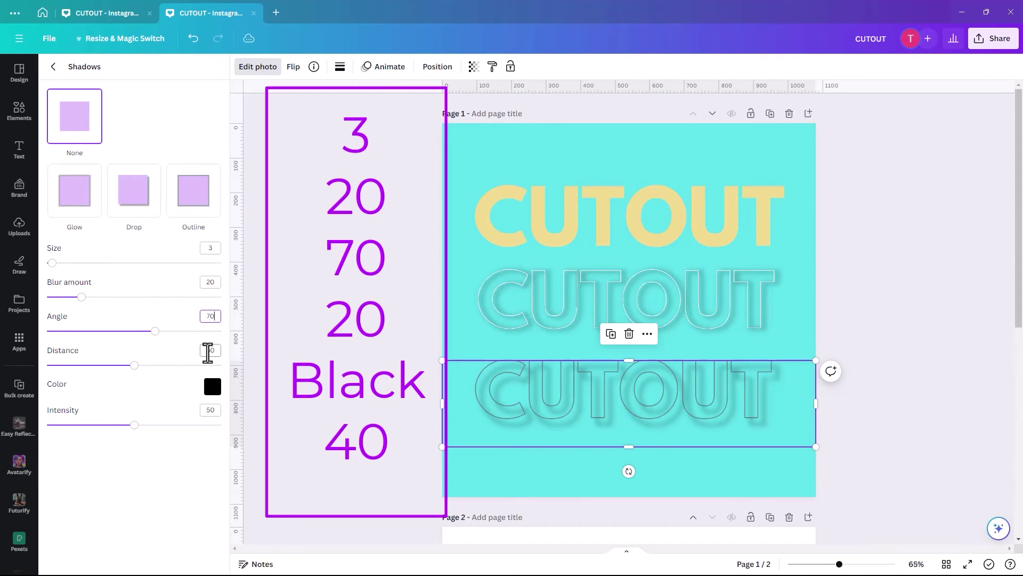
left_click(207, 350)
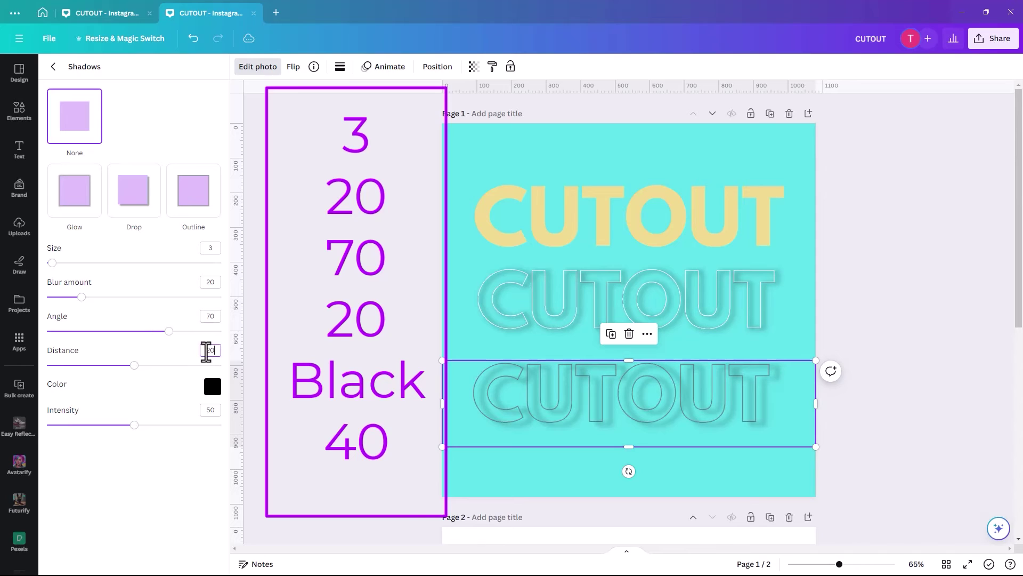
left_click(204, 410)
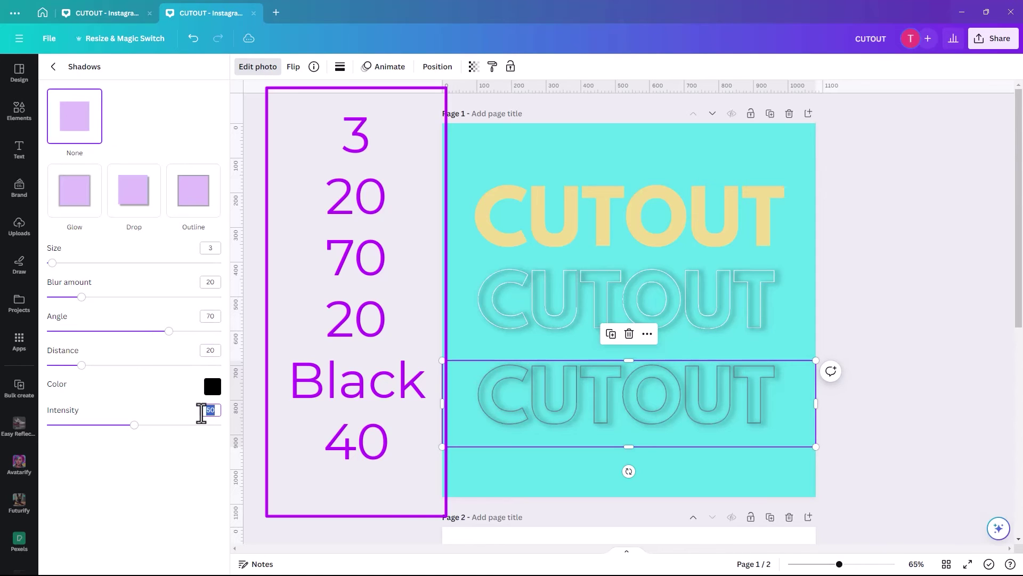
type("40")
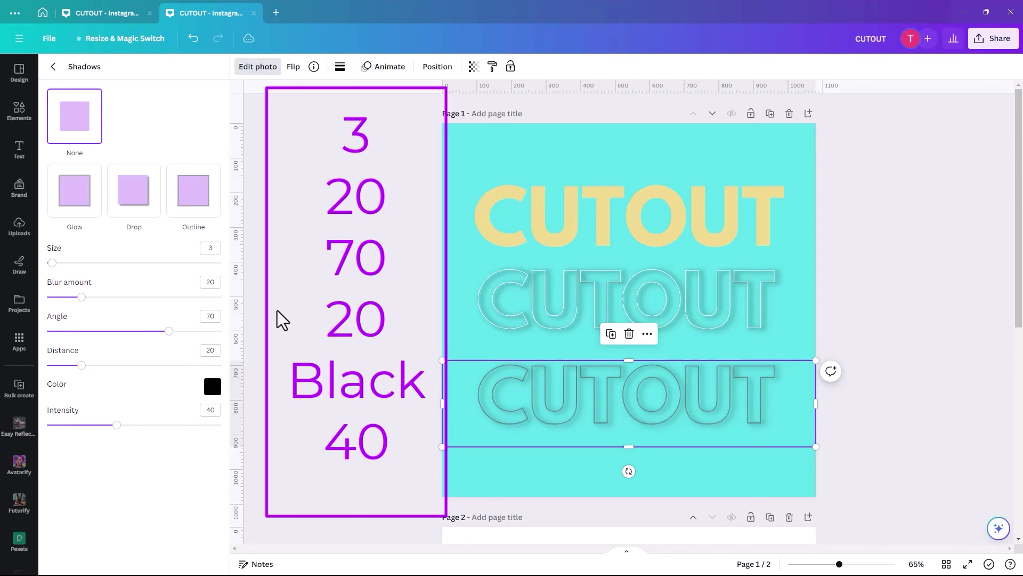
key("Escape")
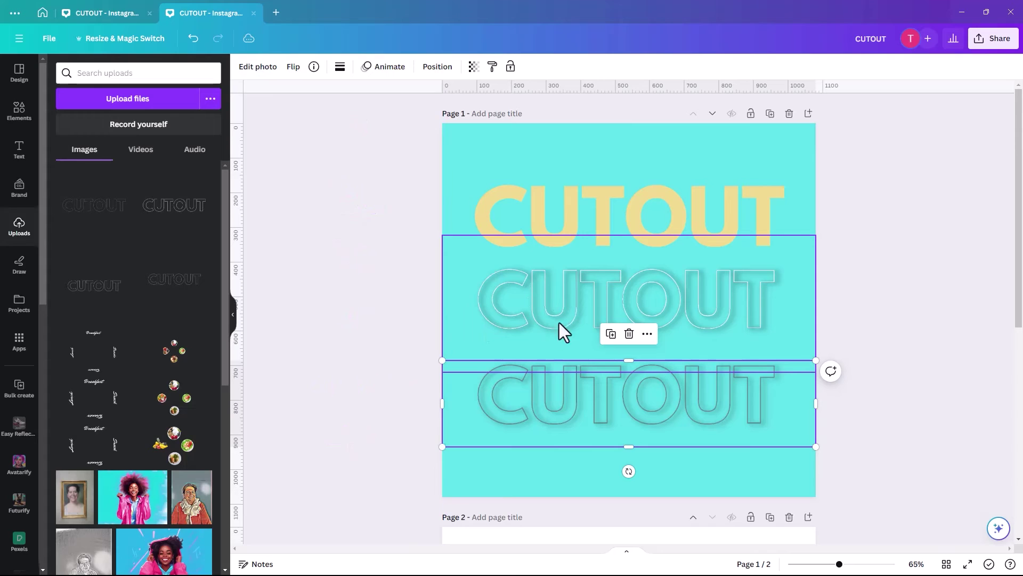
- Reorder the layers: white-outline CUTOUT on top, yellow text in the middle, dark outline at the bottom
left_click(435, 69)
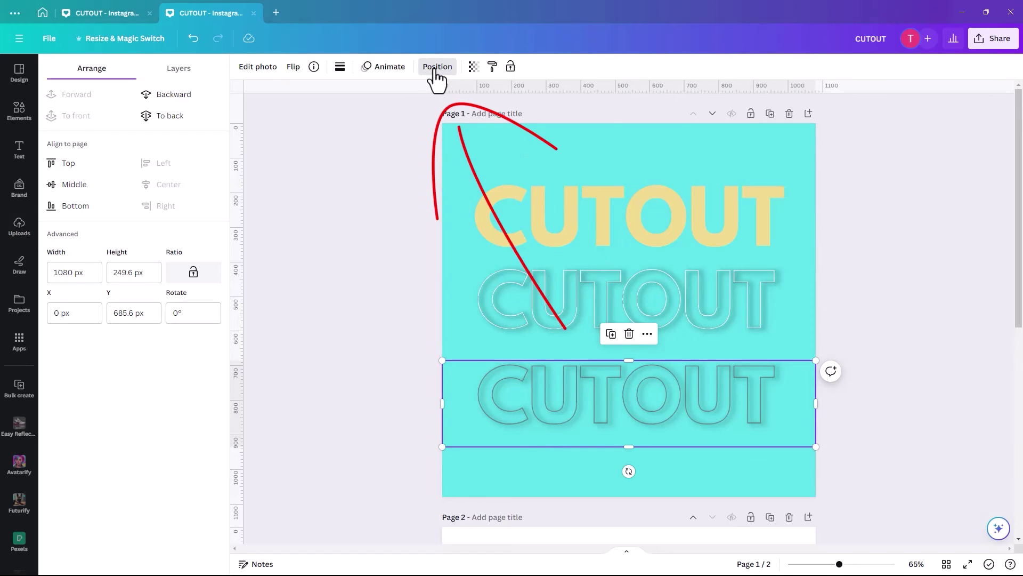
left_click(186, 72)
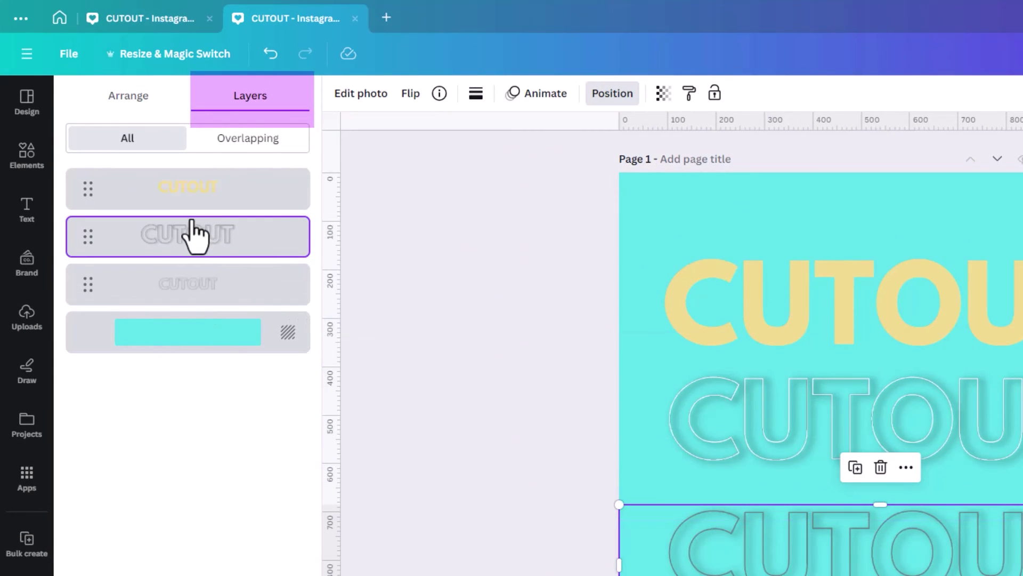
mouse_move(198, 238)
left_click_drag(200, 237, 199, 312)
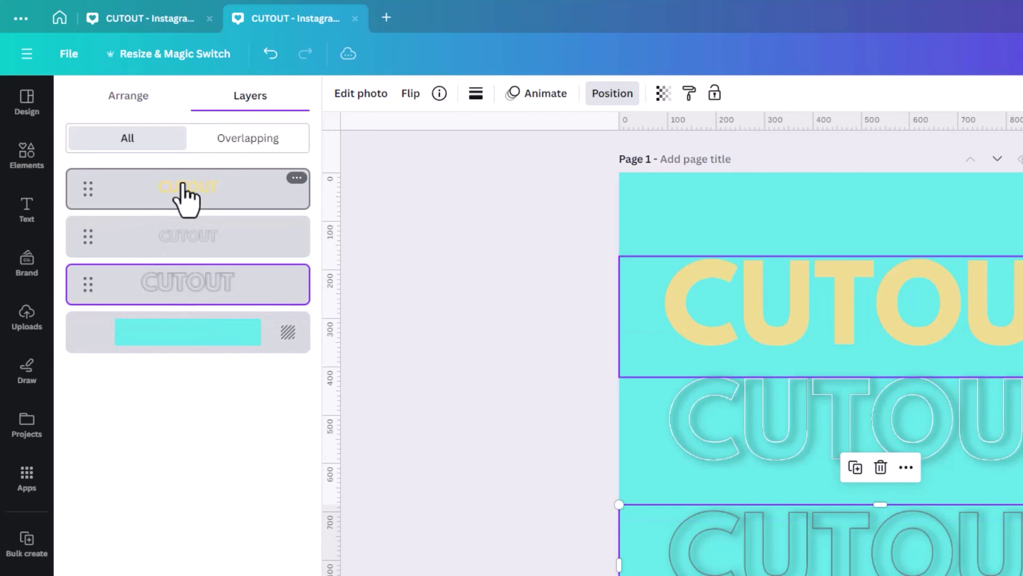
left_click_drag(187, 194, 185, 245)
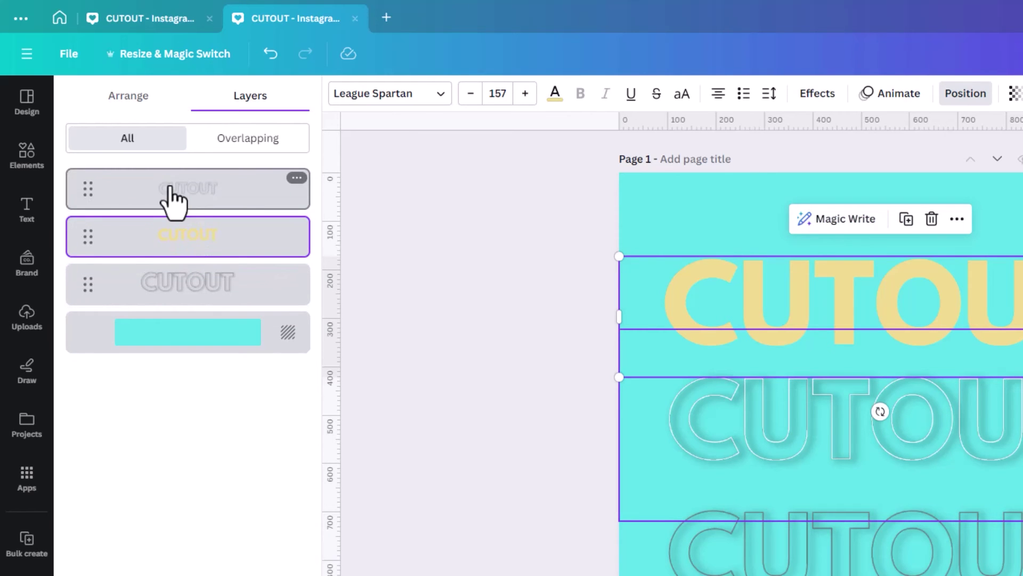
left_click(210, 208)
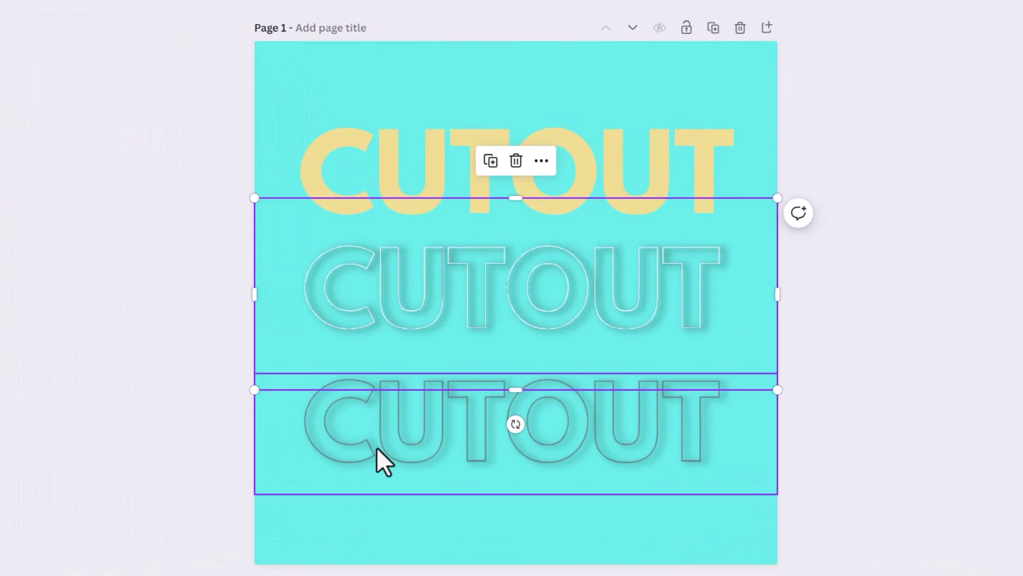
- Stack the dark-outline CUTOUT onto the white one, then move and resize the yellow text over both
left_click_drag(376, 447, 376, 308)
left_click_drag(396, 181, 401, 286)
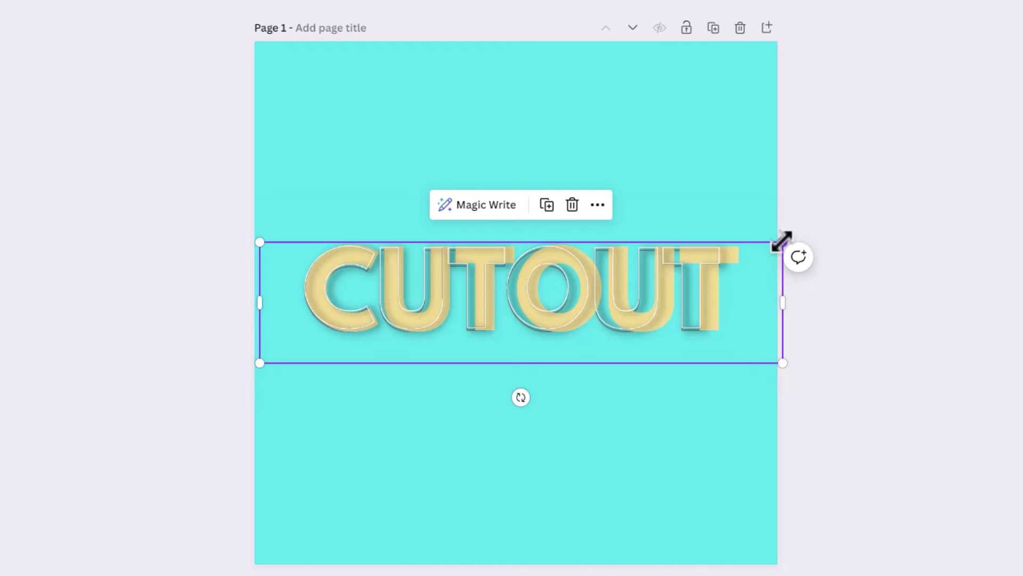
left_click_drag(781, 241, 760, 246)
left_click(731, 326)
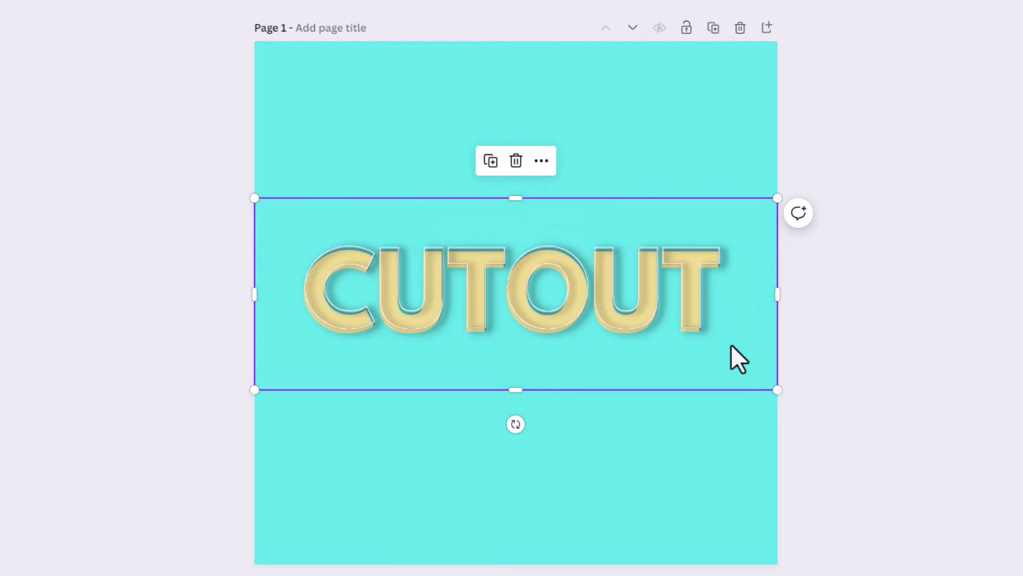
key("Escape")
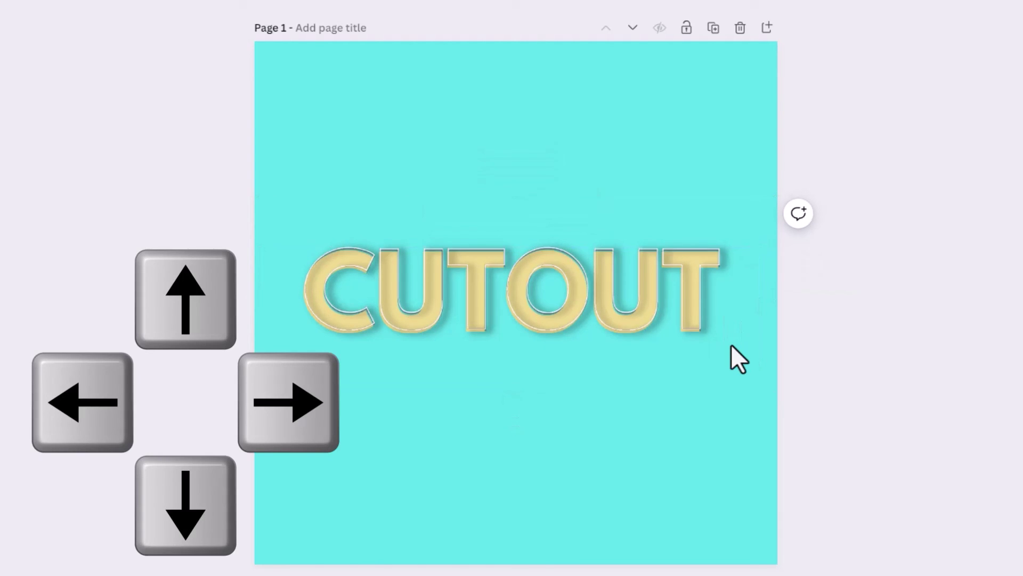
left_click(732, 345)
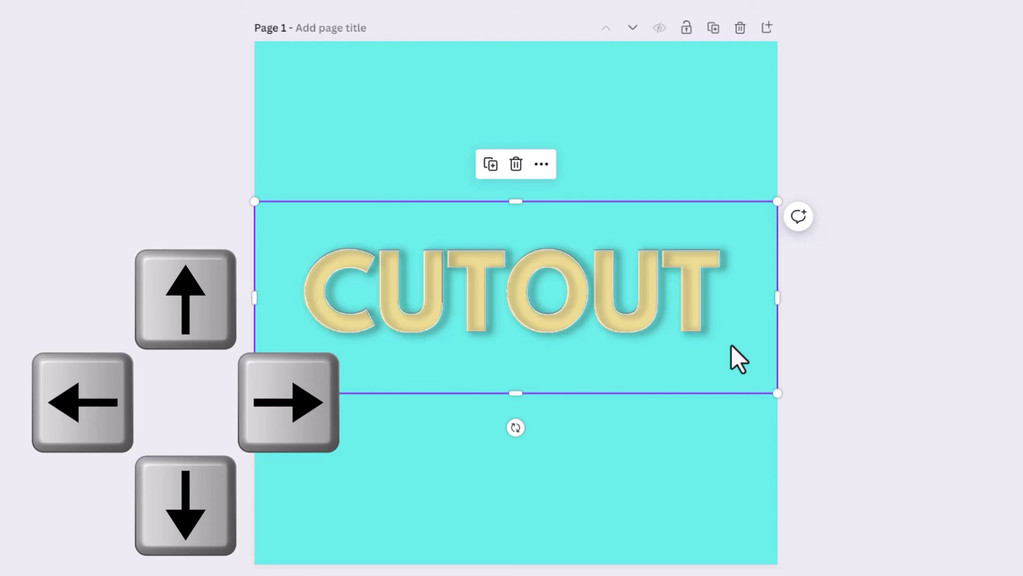
left_click(668, 95)
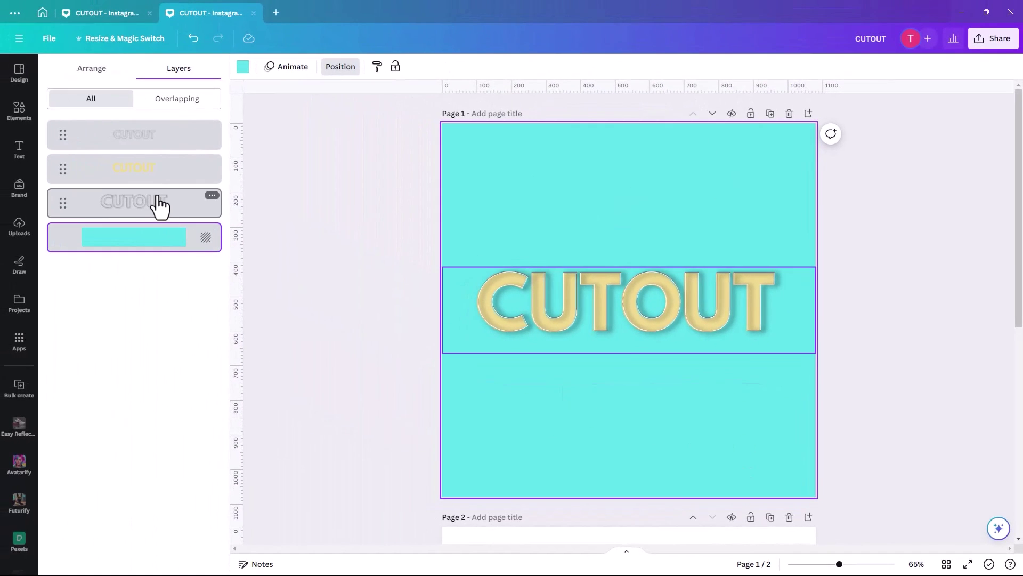
- Enlarge all three CUTOUT layers together to text size 167 and centre them on the page
left_click(164, 207)
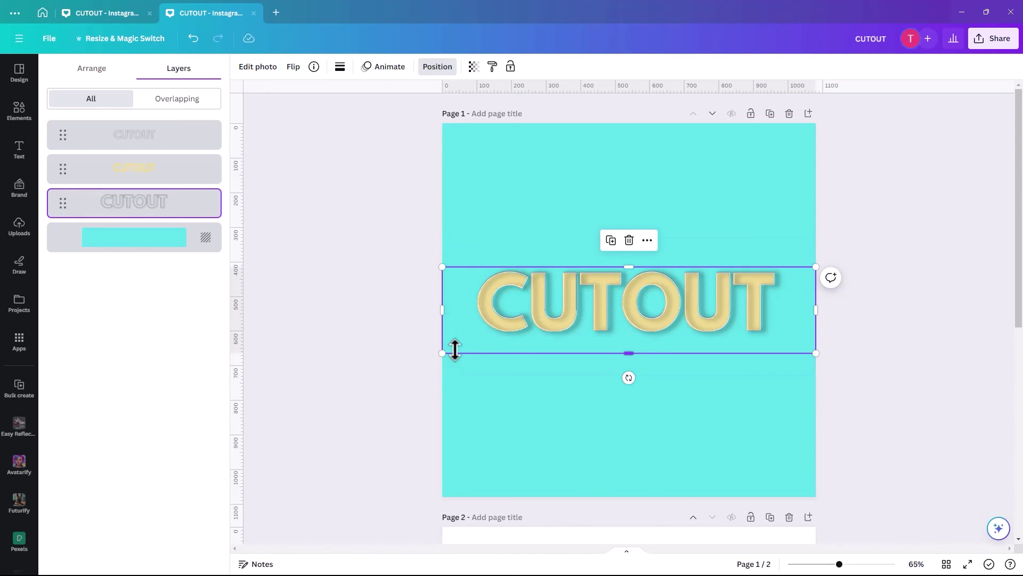
left_click_drag(454, 351, 454, 351)
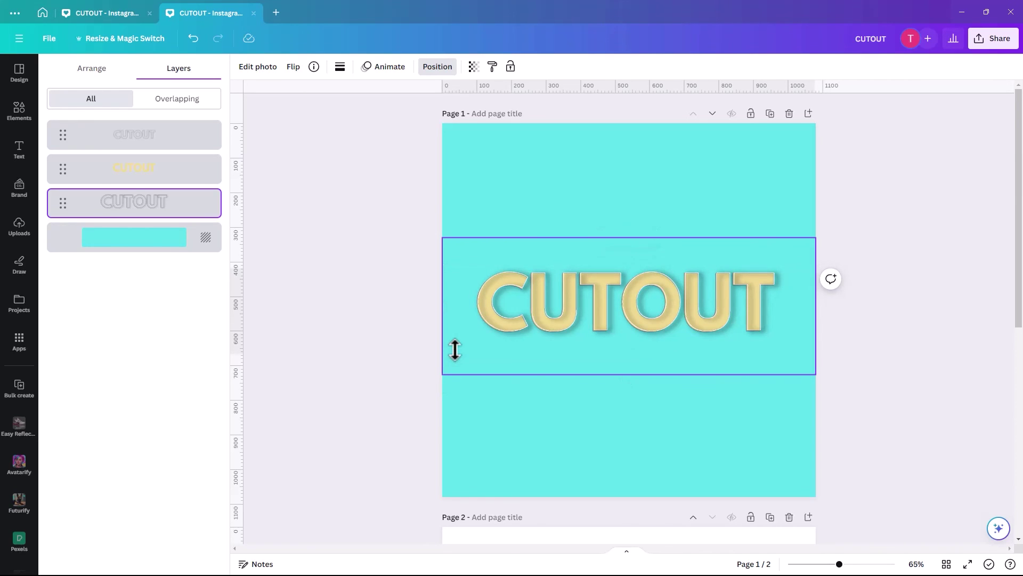
left_click(455, 351)
left_click_drag(454, 351, 455, 350)
left_click(454, 350)
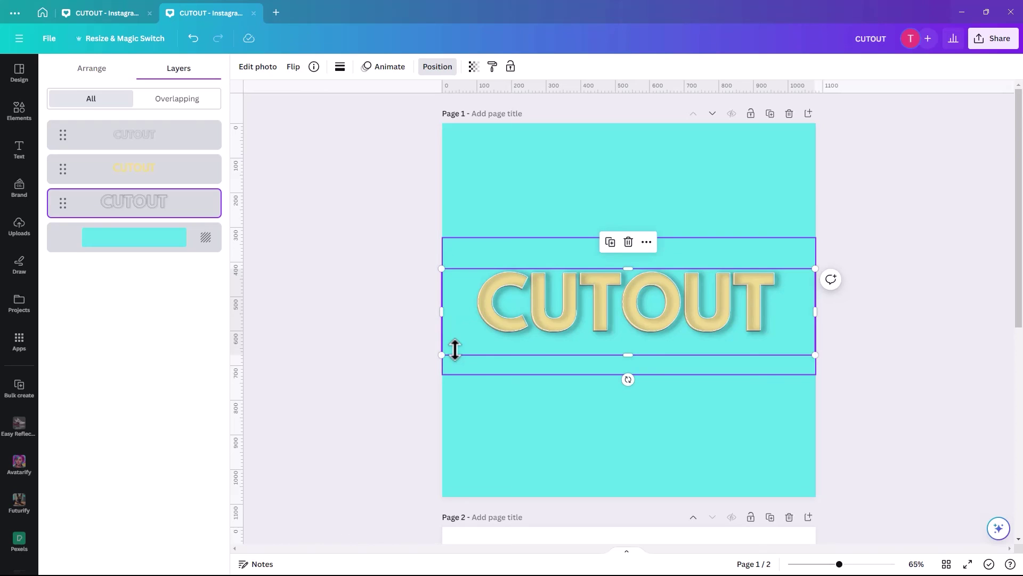
left_click(145, 137)
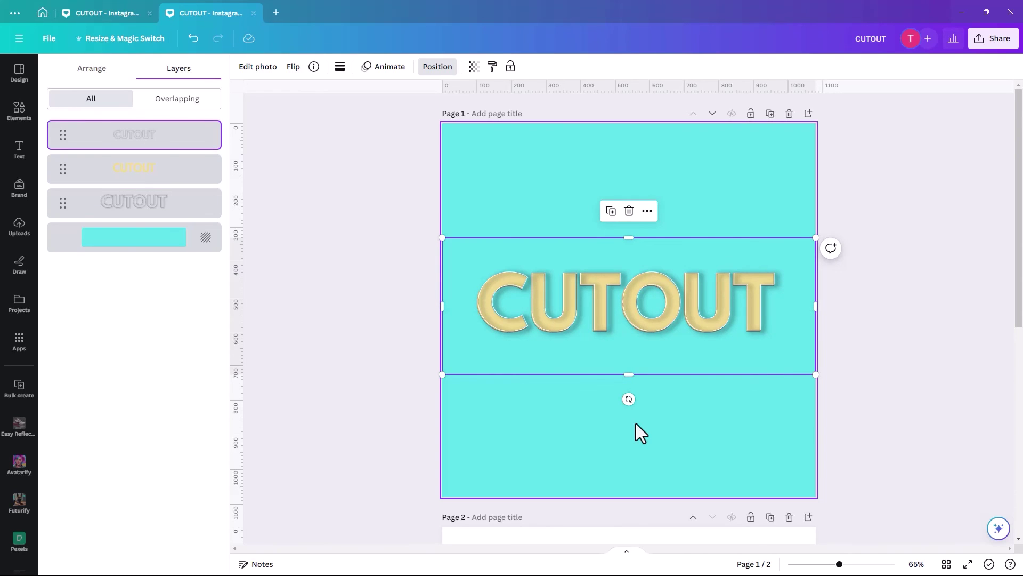
left_click(636, 424)
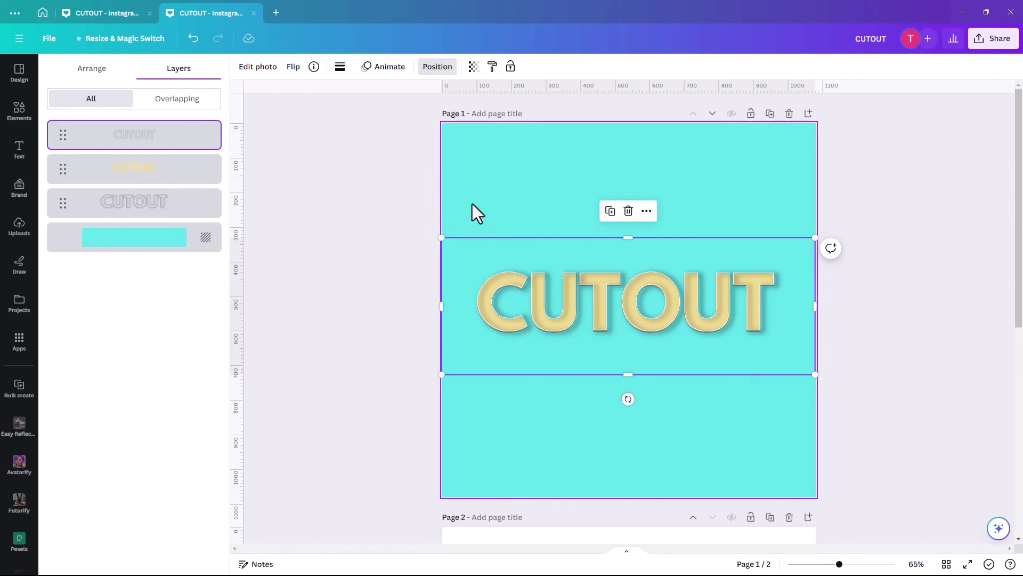
left_click_drag(472, 203, 655, 445)
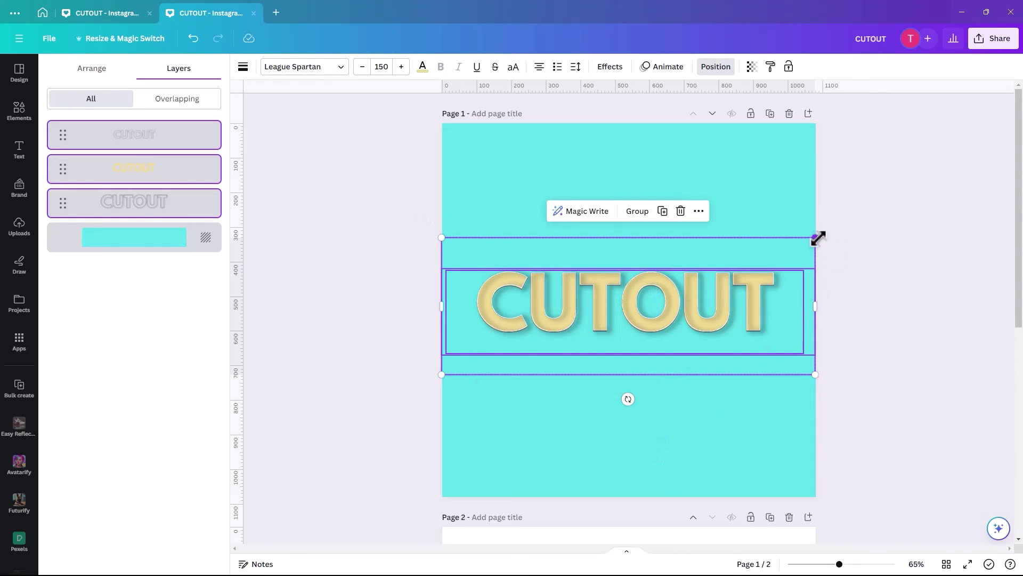
left_click_drag(815, 237, 858, 222)
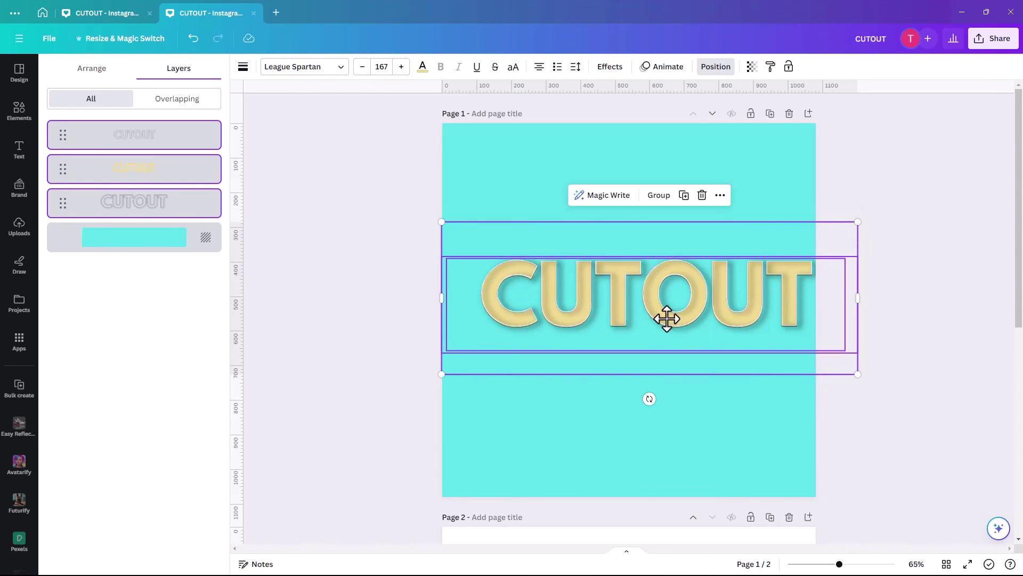
left_click_drag(667, 318, 659, 324)
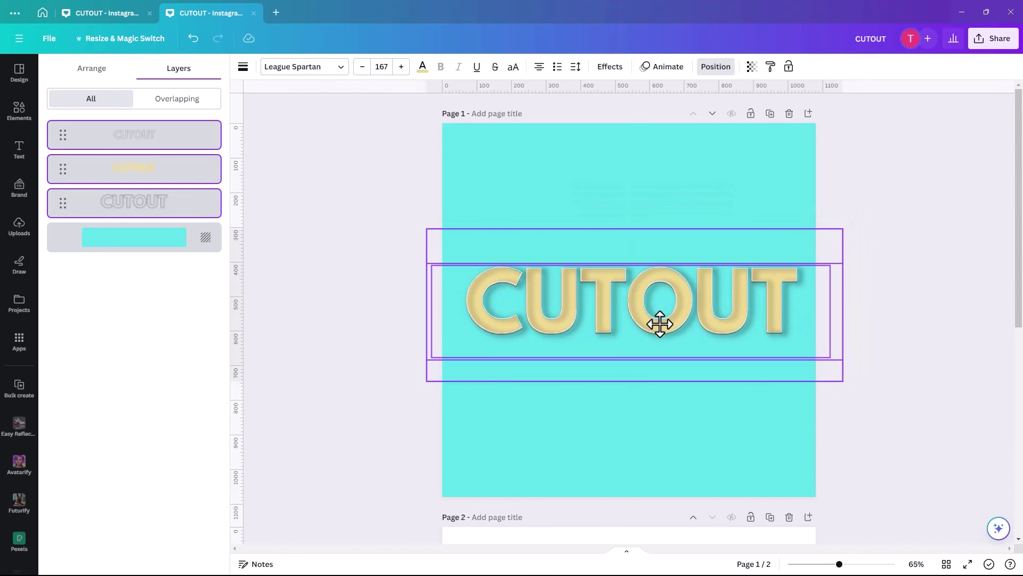
left_click(530, 182)
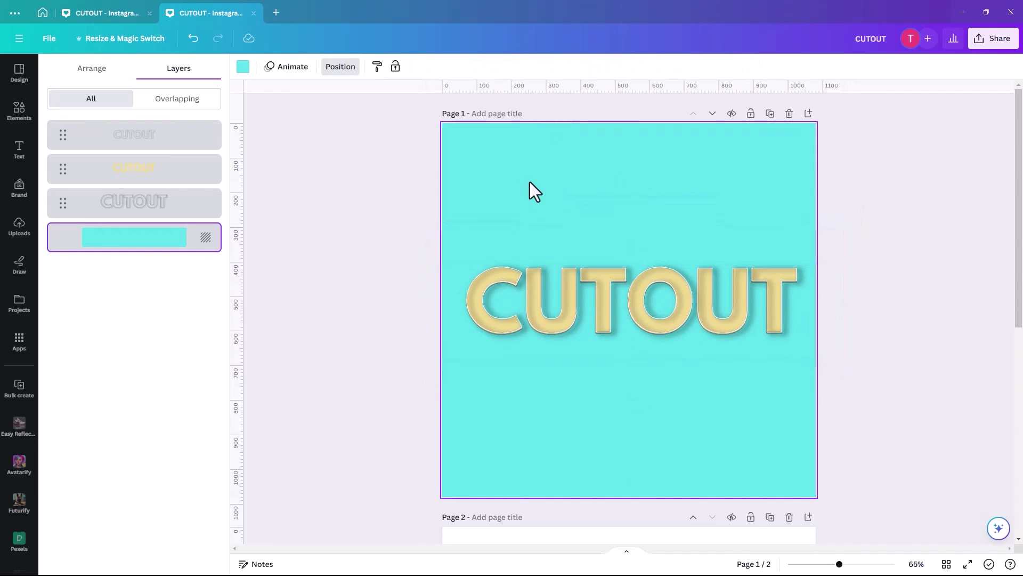
- Change the page background to Dark Turquoise
left_click(243, 68)
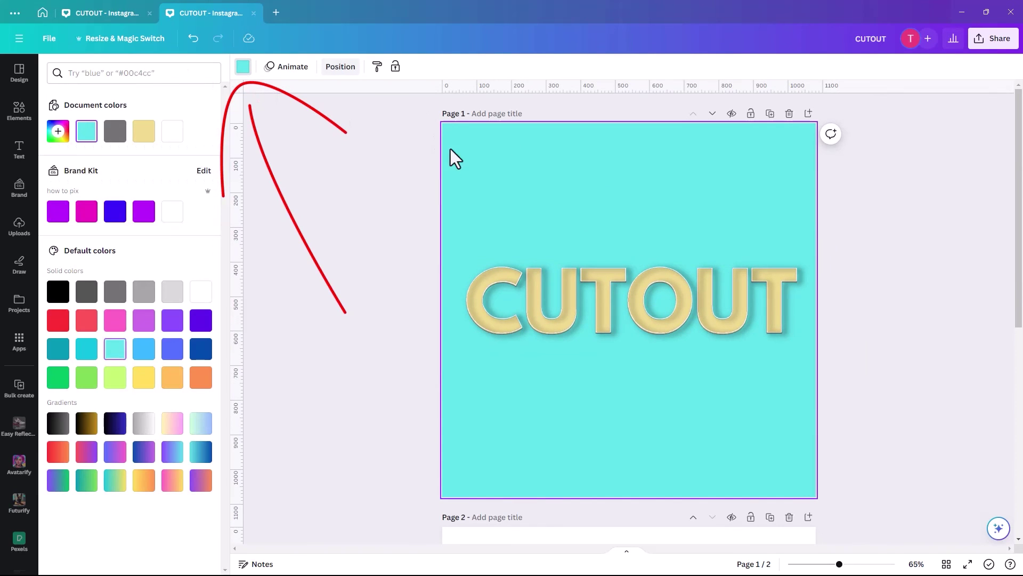
left_click(59, 350)
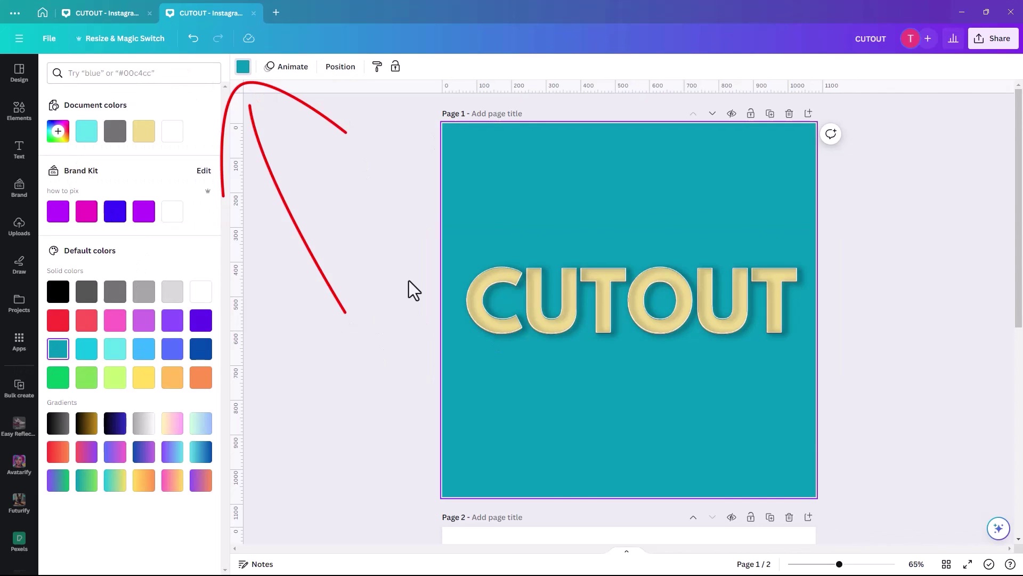